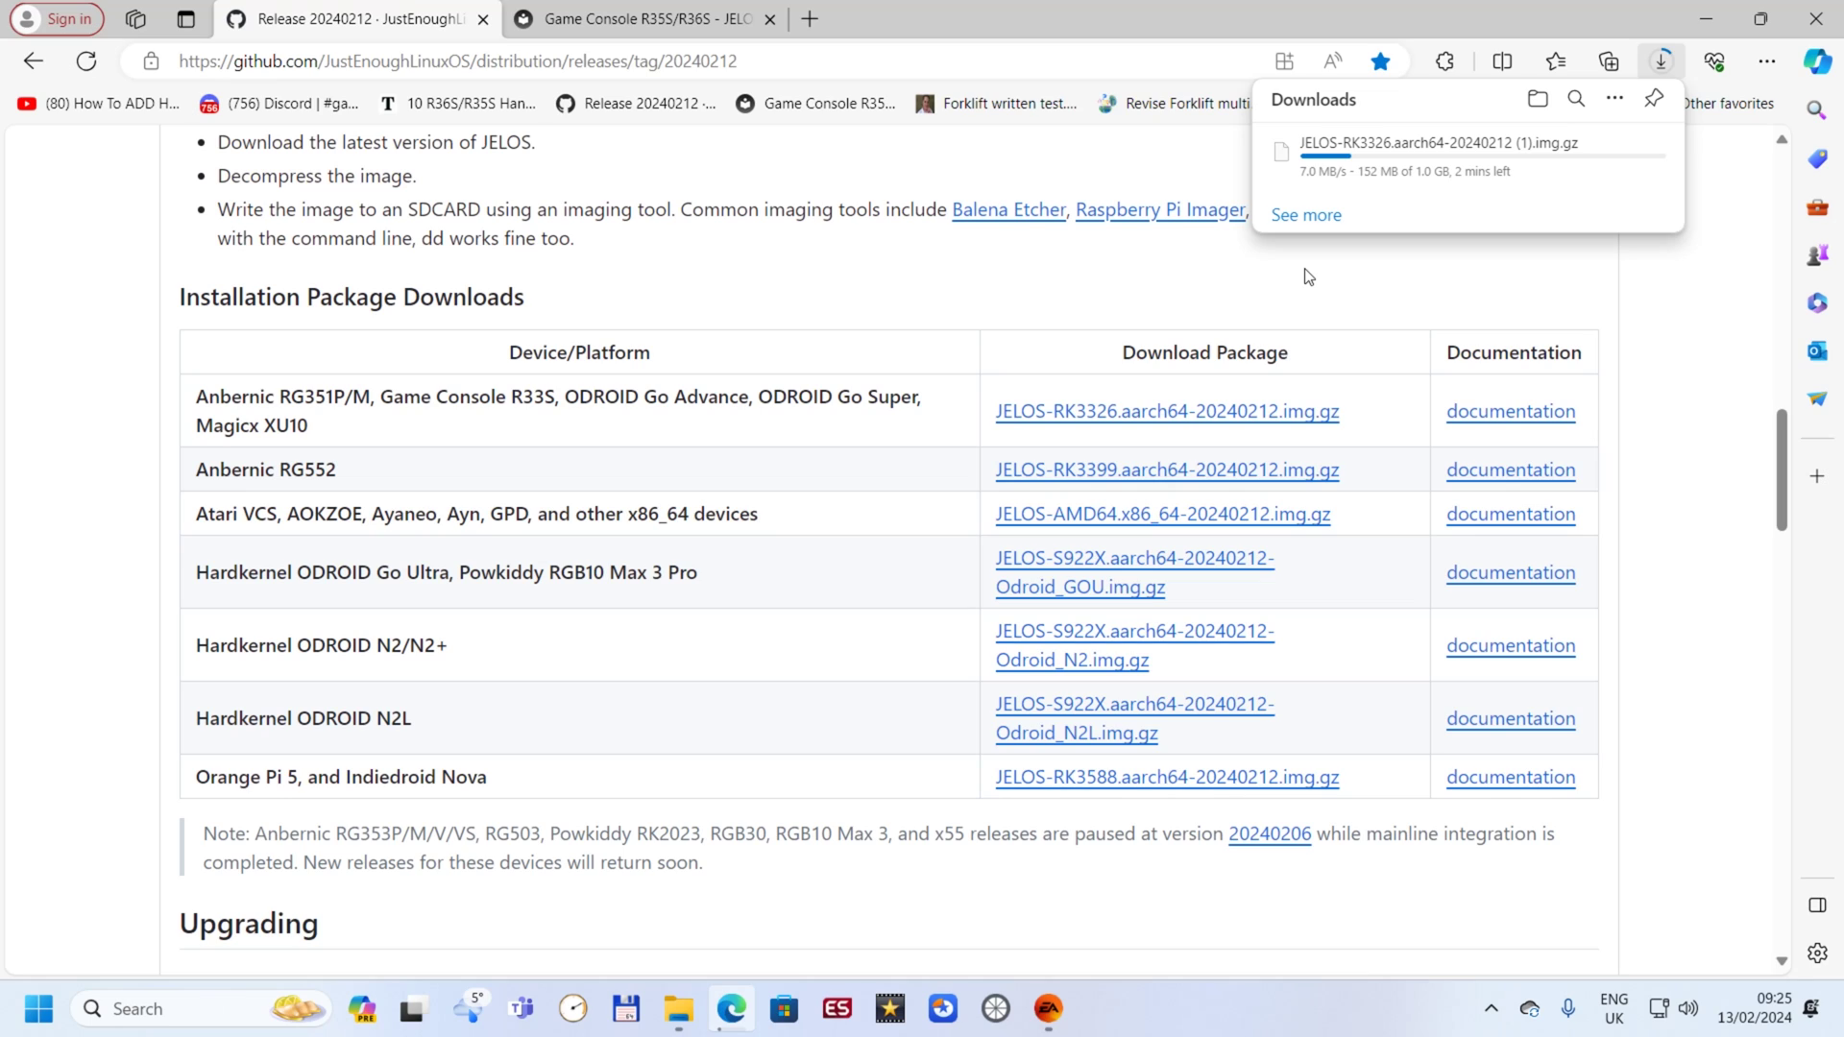
Step: Search Windows for "format" and open the Format a volume settings page
{"action": "left_click", "coordinate": [1316, 217]}
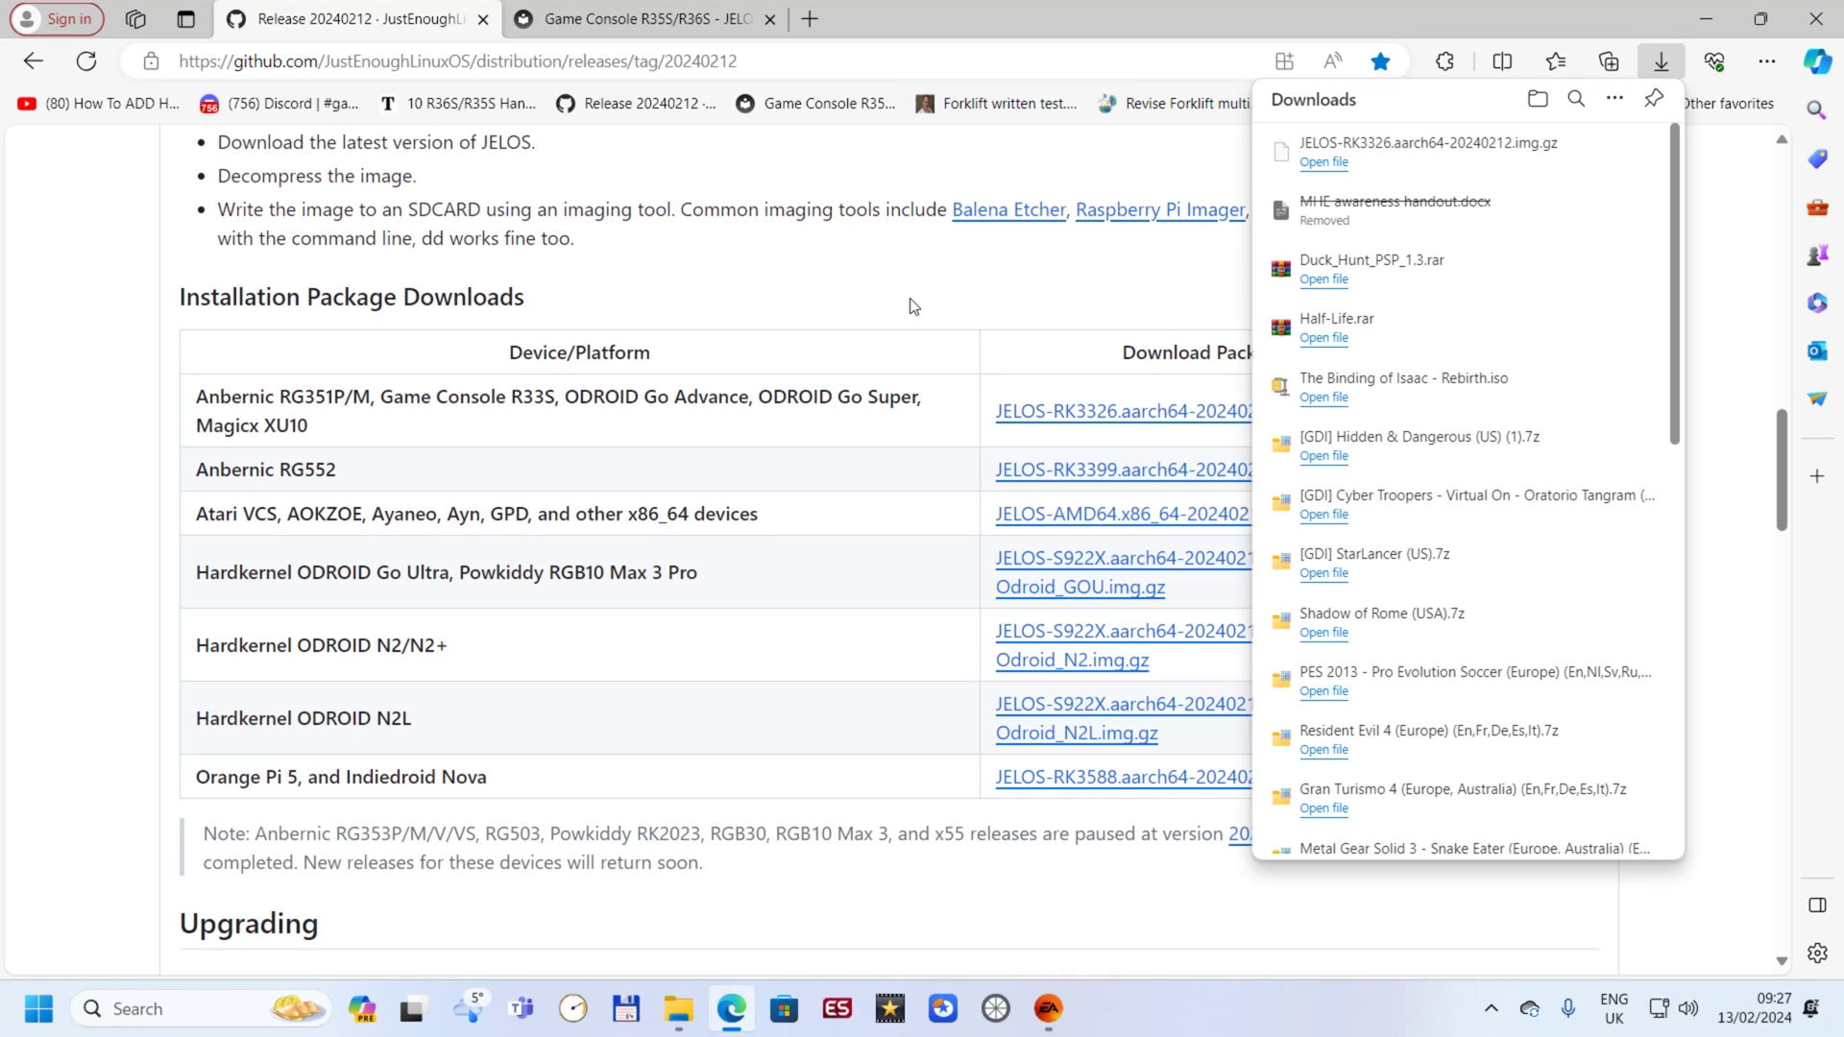
{"action": "left_click", "coordinate": [258, 1006]}
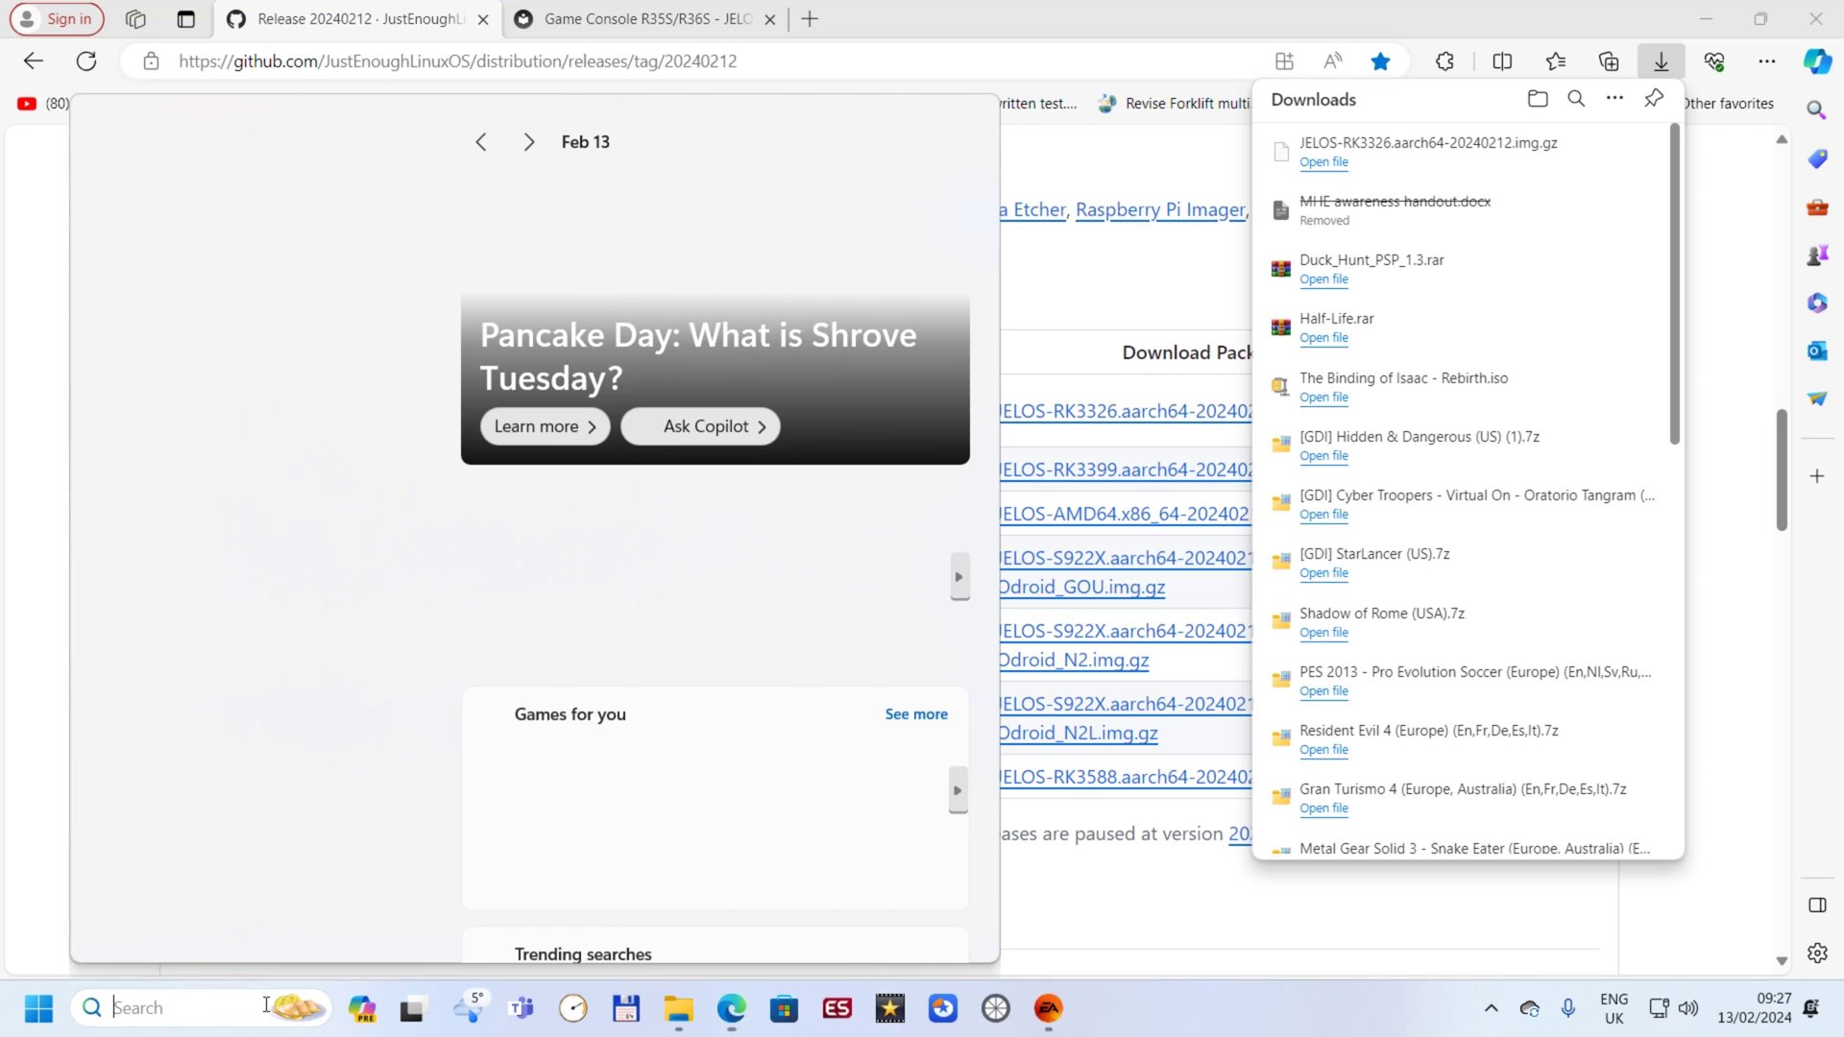
{"action": "type", "text": "format"}
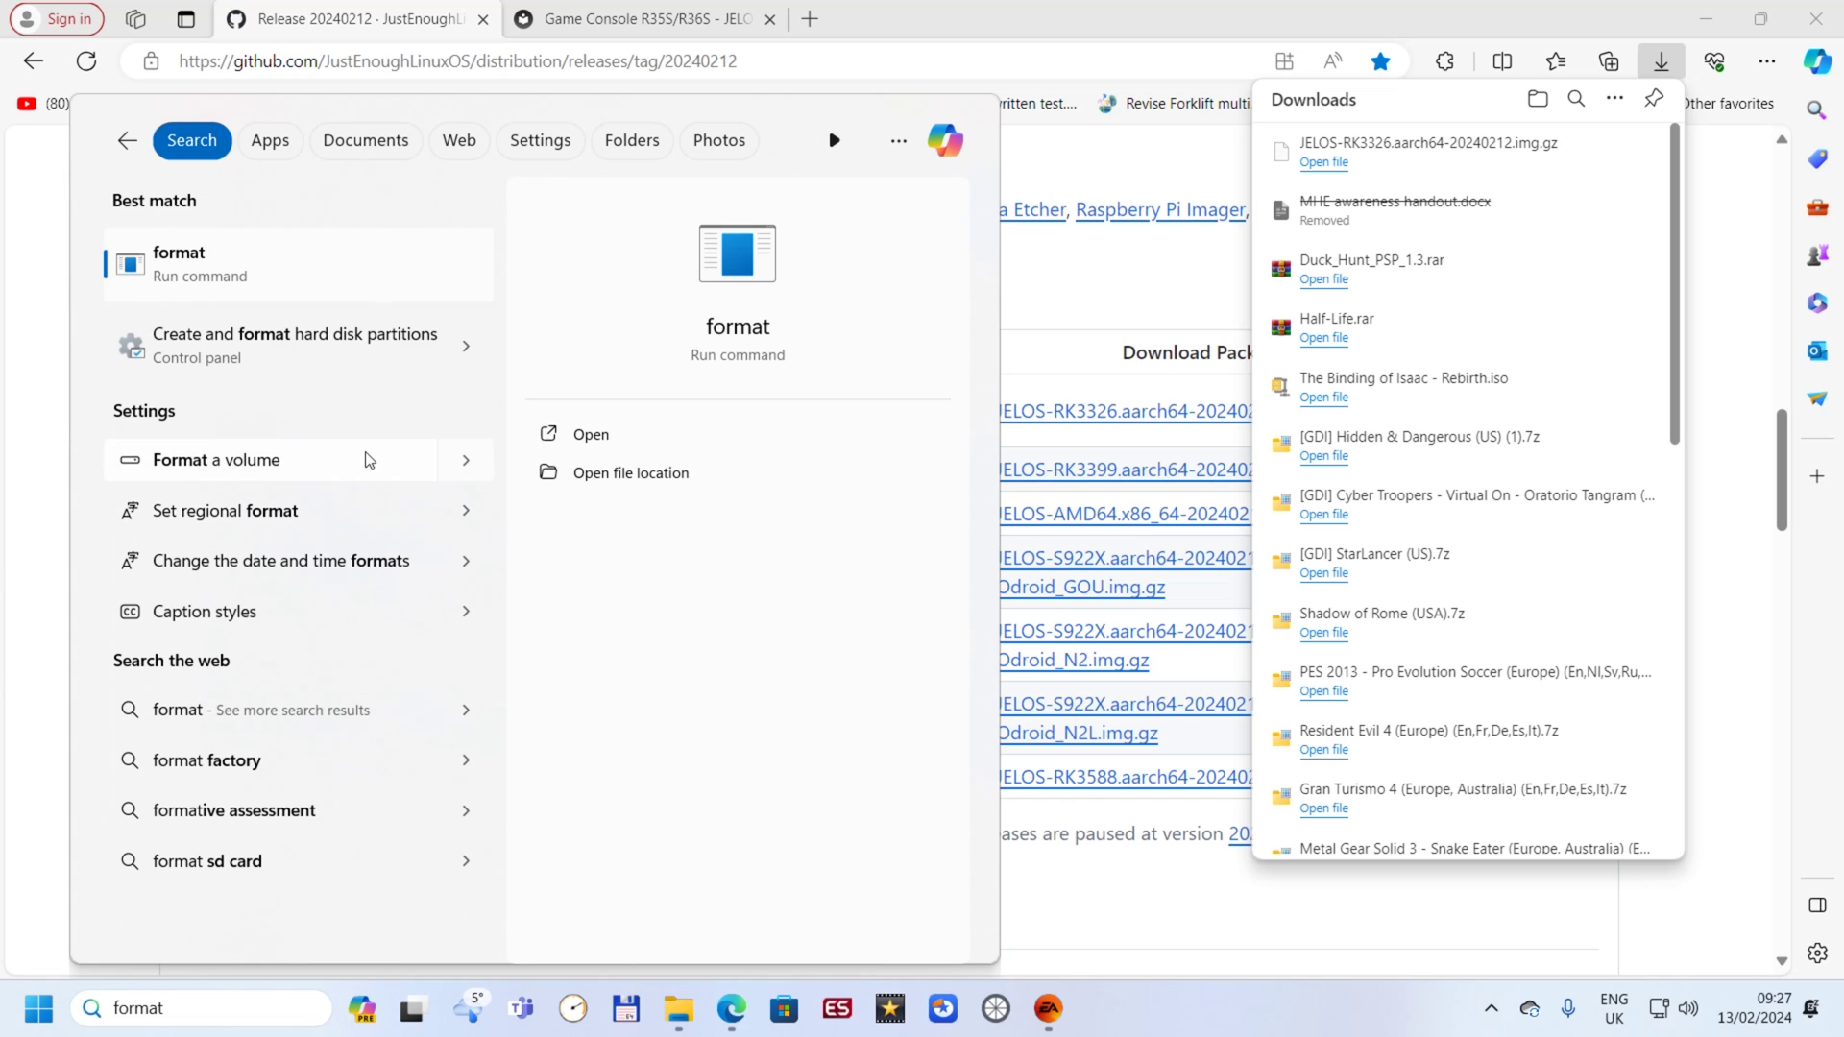
{"action": "left_click", "coordinate": [342, 461]}
Step: Start a new volume on the unallocated space of Disk 5 (Generic MassStorageClass) and label it "r36s jelos"
{"action": "scroll", "coordinate": [1039, 492], "scroll_direction": "down", "scroll_amount": 8}
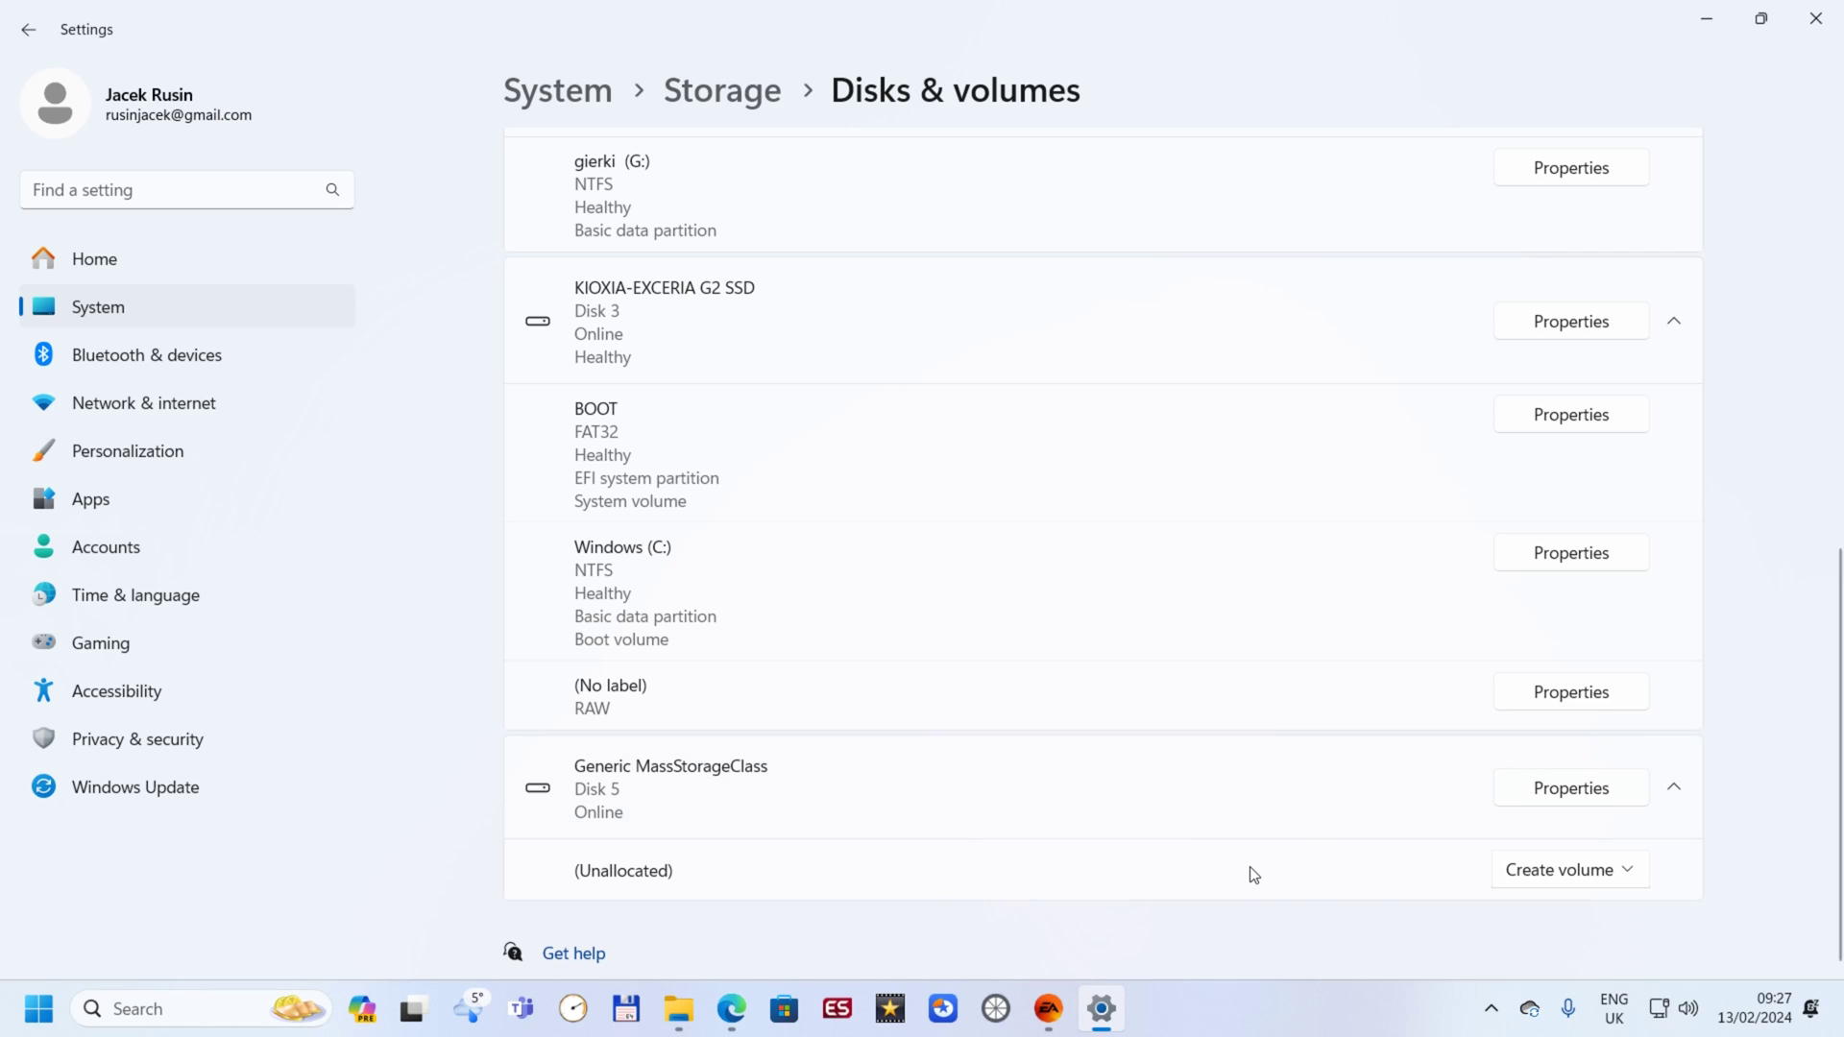
{"action": "left_click", "coordinate": [1558, 872]}
{"action": "left_click", "coordinate": [1569, 792]}
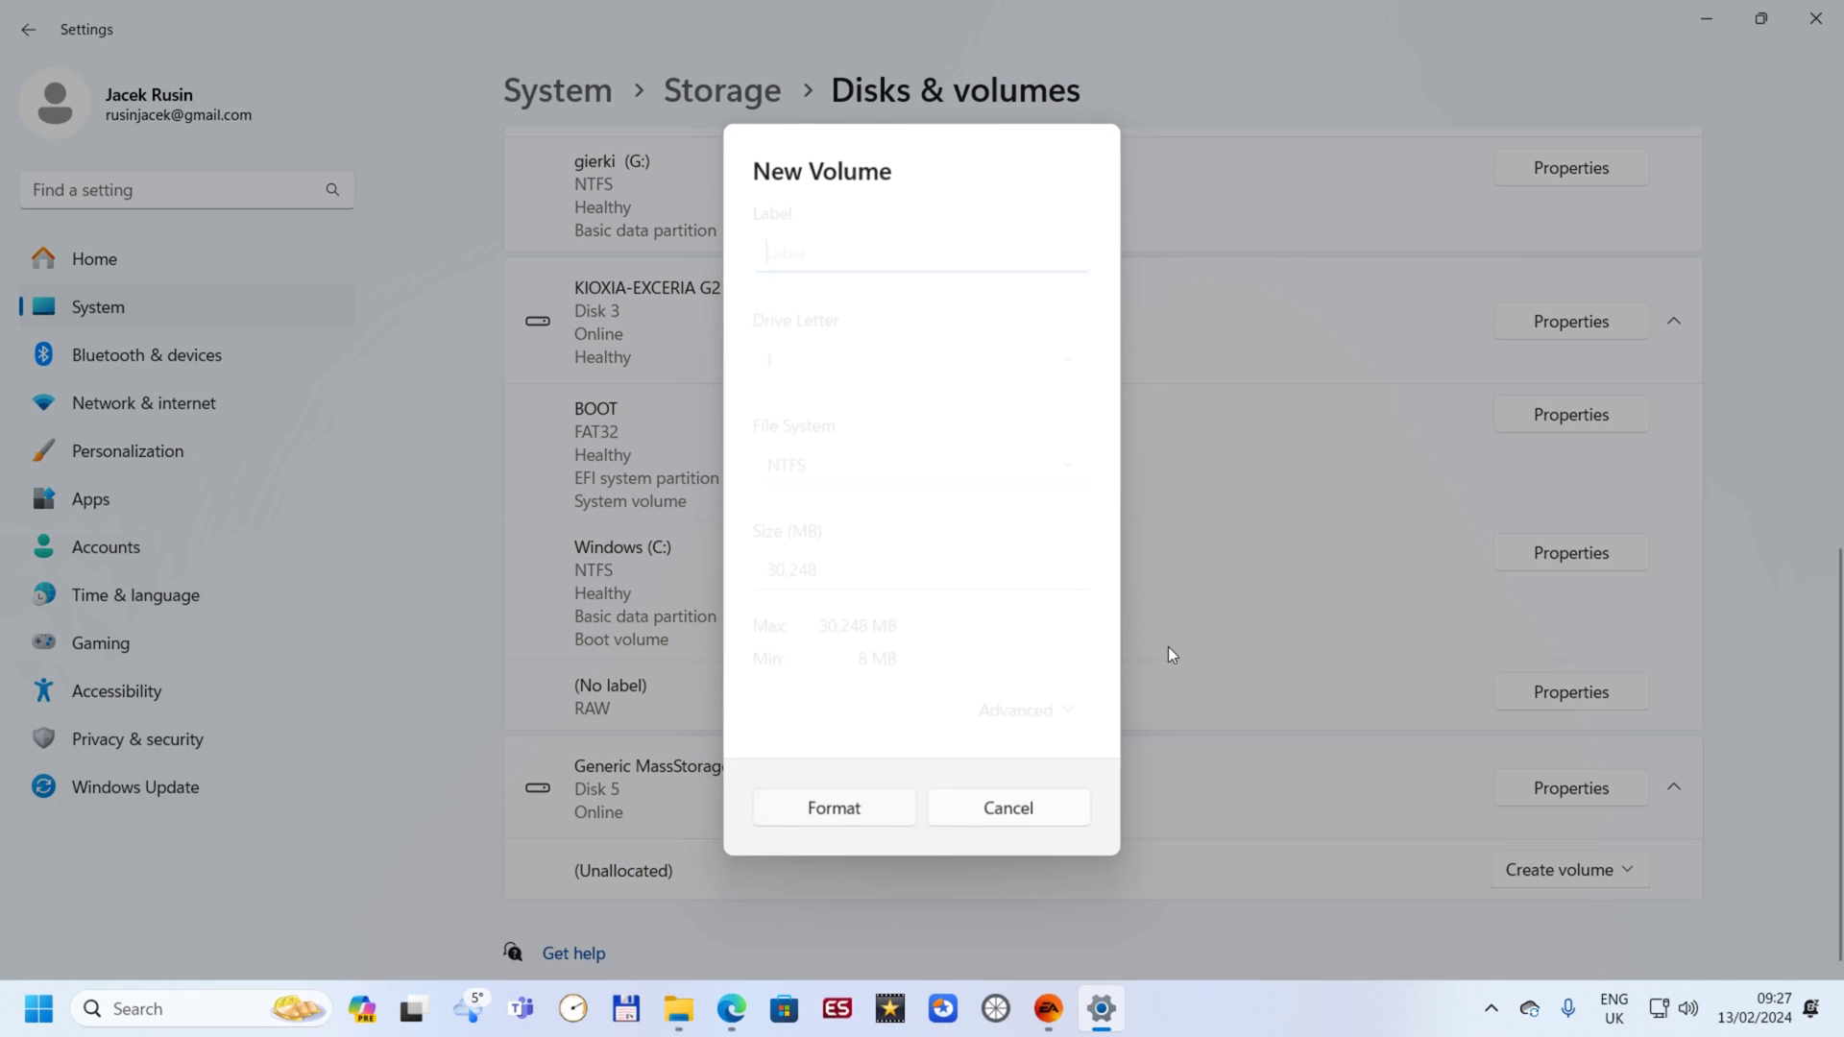
{"action": "type", "text": "r36s"}
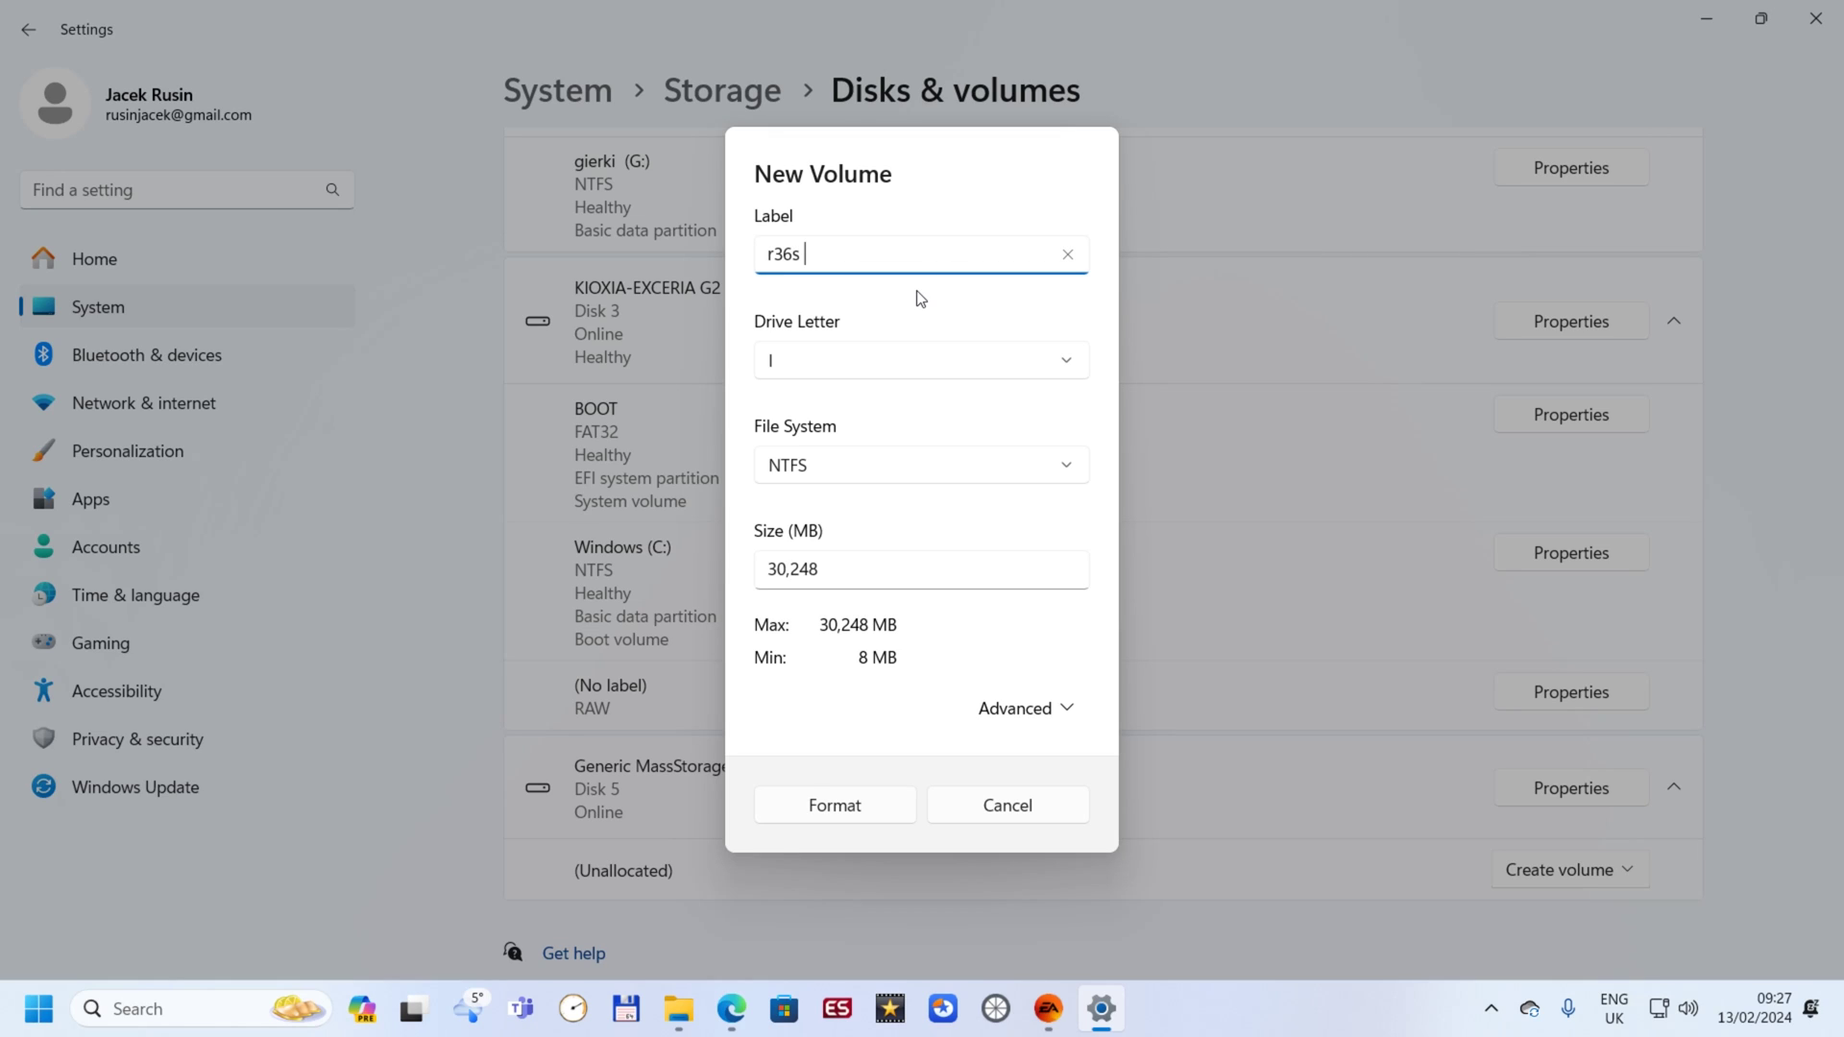
{"action": "type", "text": " jelos"}
Step: Choose exFAT as the new volume's file system, format it, and check its entry under Disk 5
{"action": "left_click", "coordinate": [850, 468]}
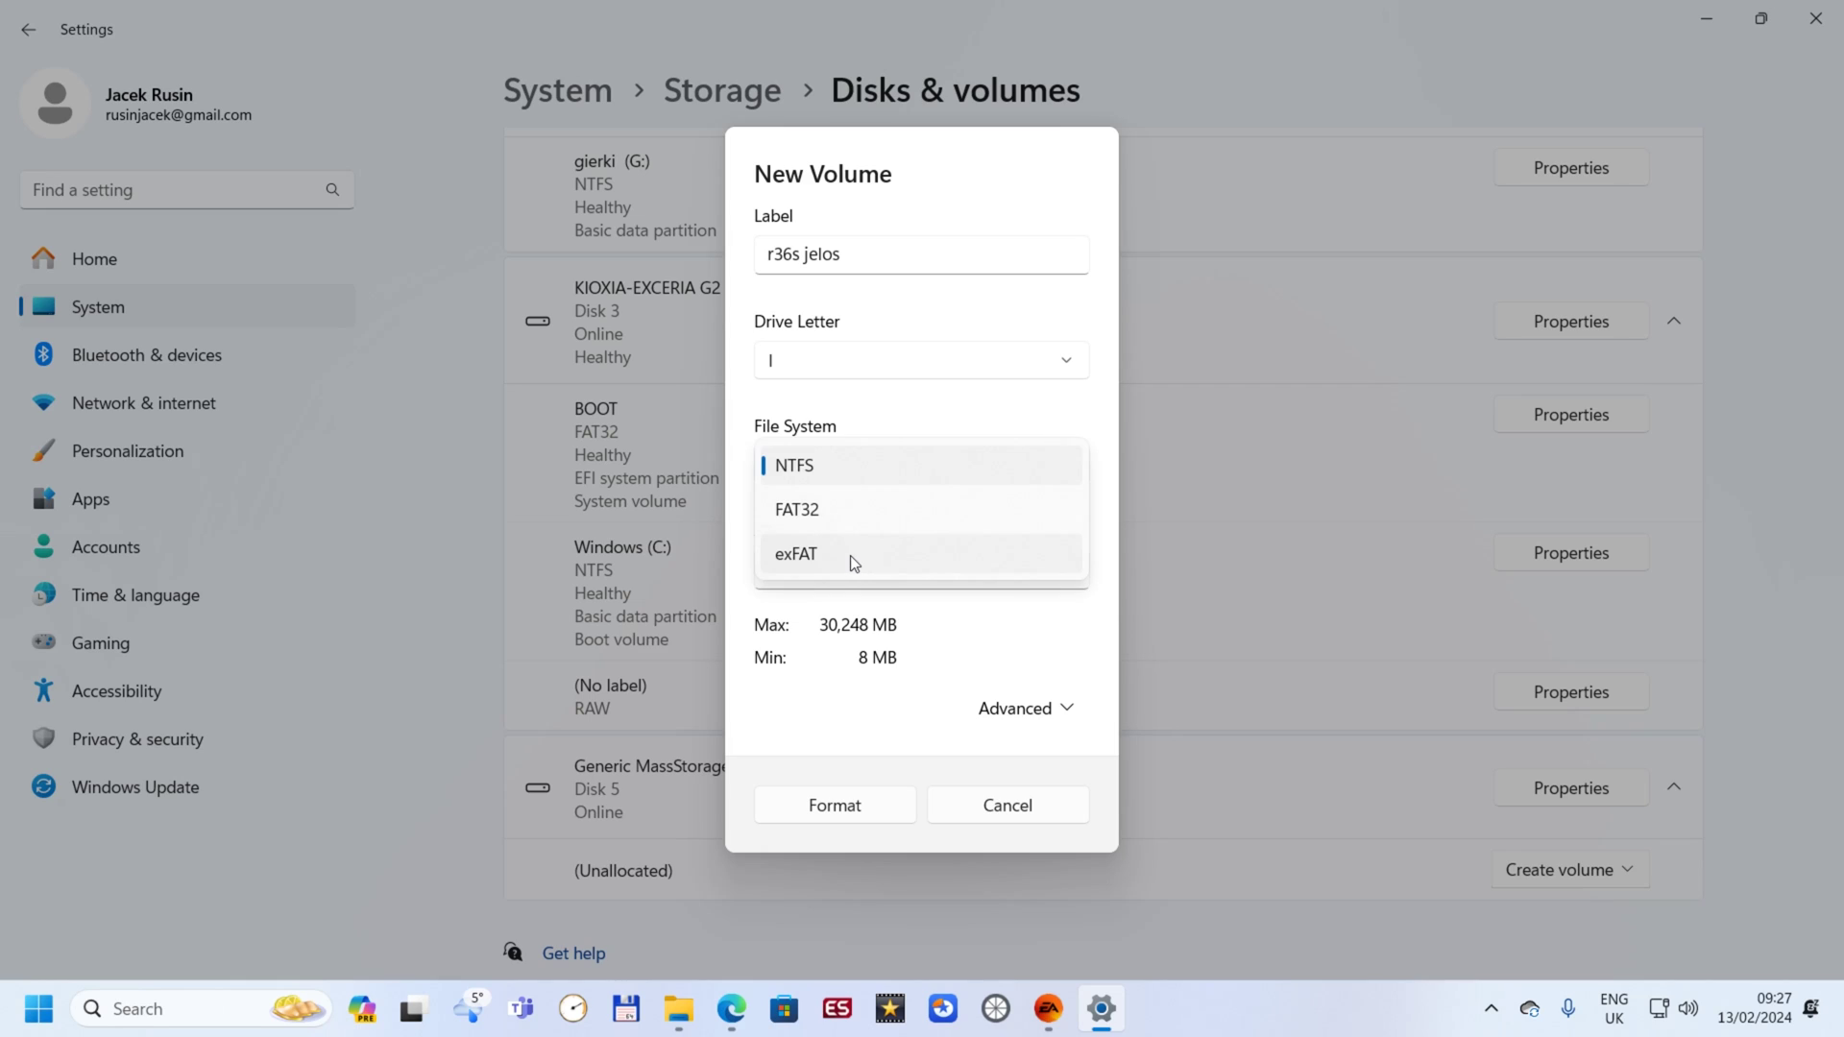
{"action": "left_click", "coordinate": [850, 555]}
{"action": "left_click", "coordinate": [835, 475]}
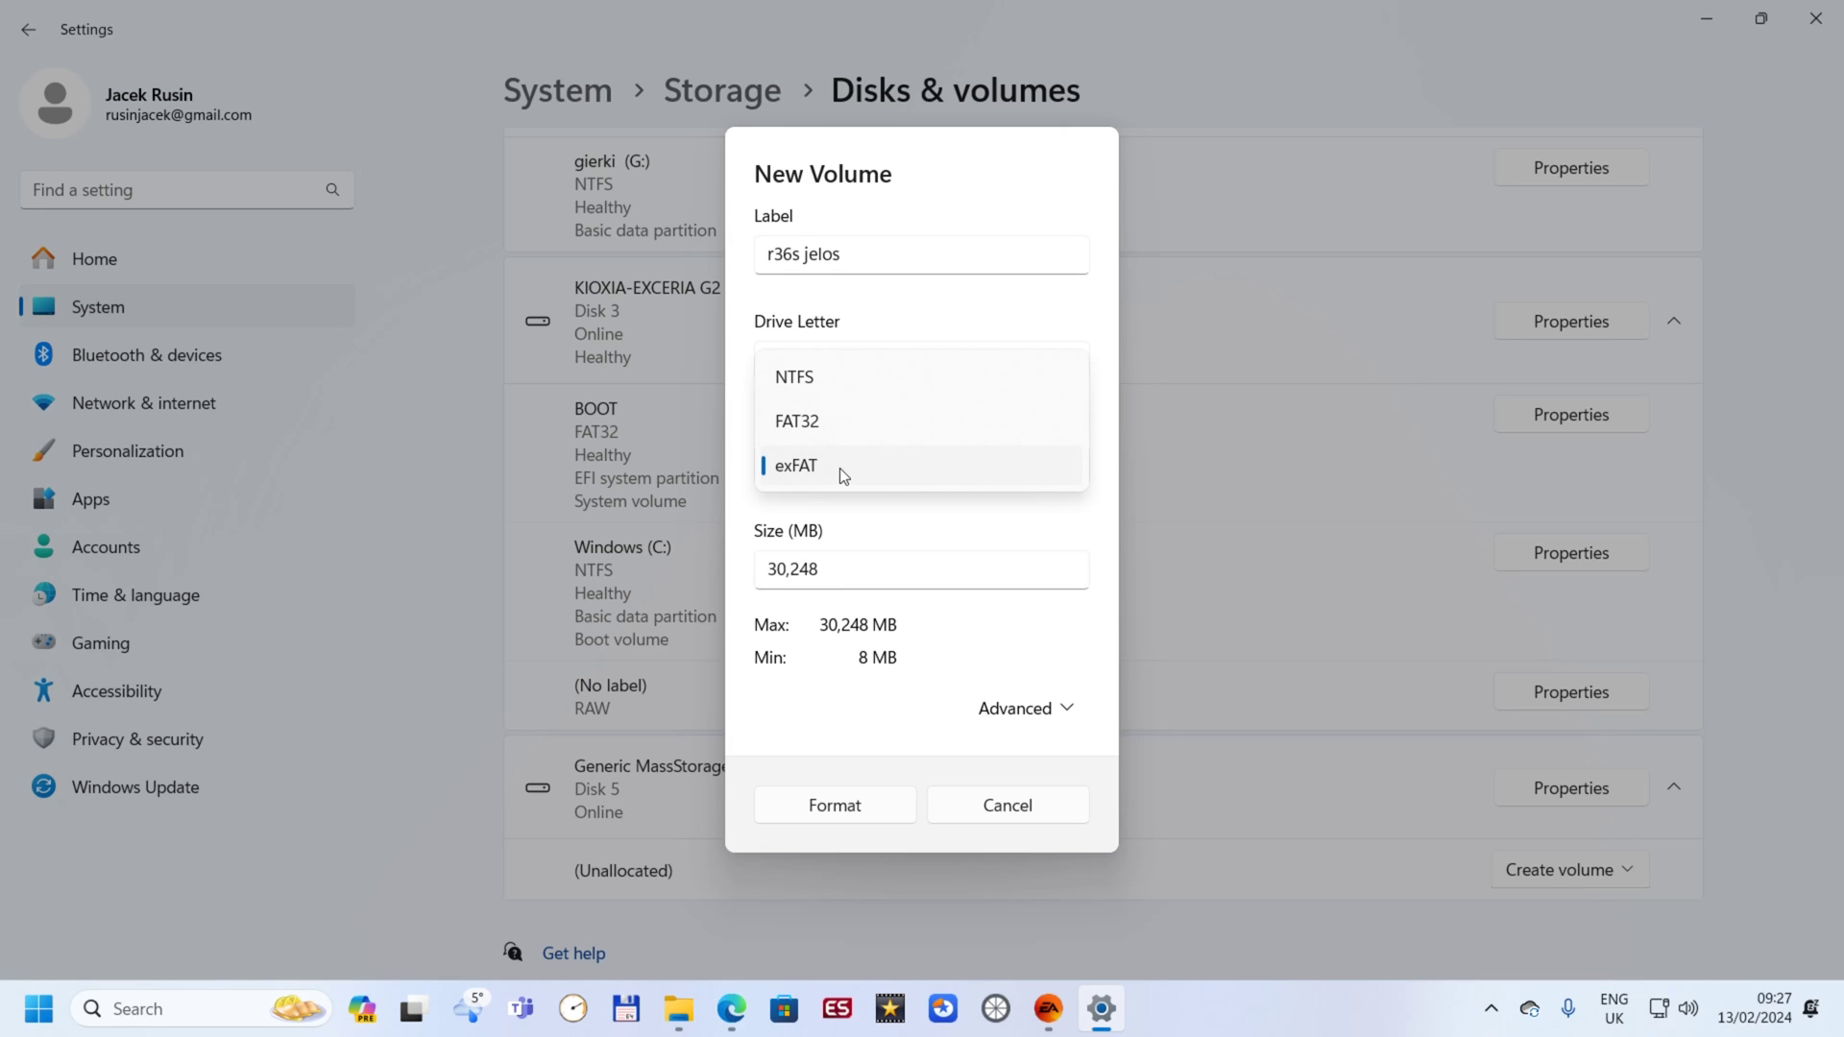
{"action": "left_click", "coordinate": [816, 470]}
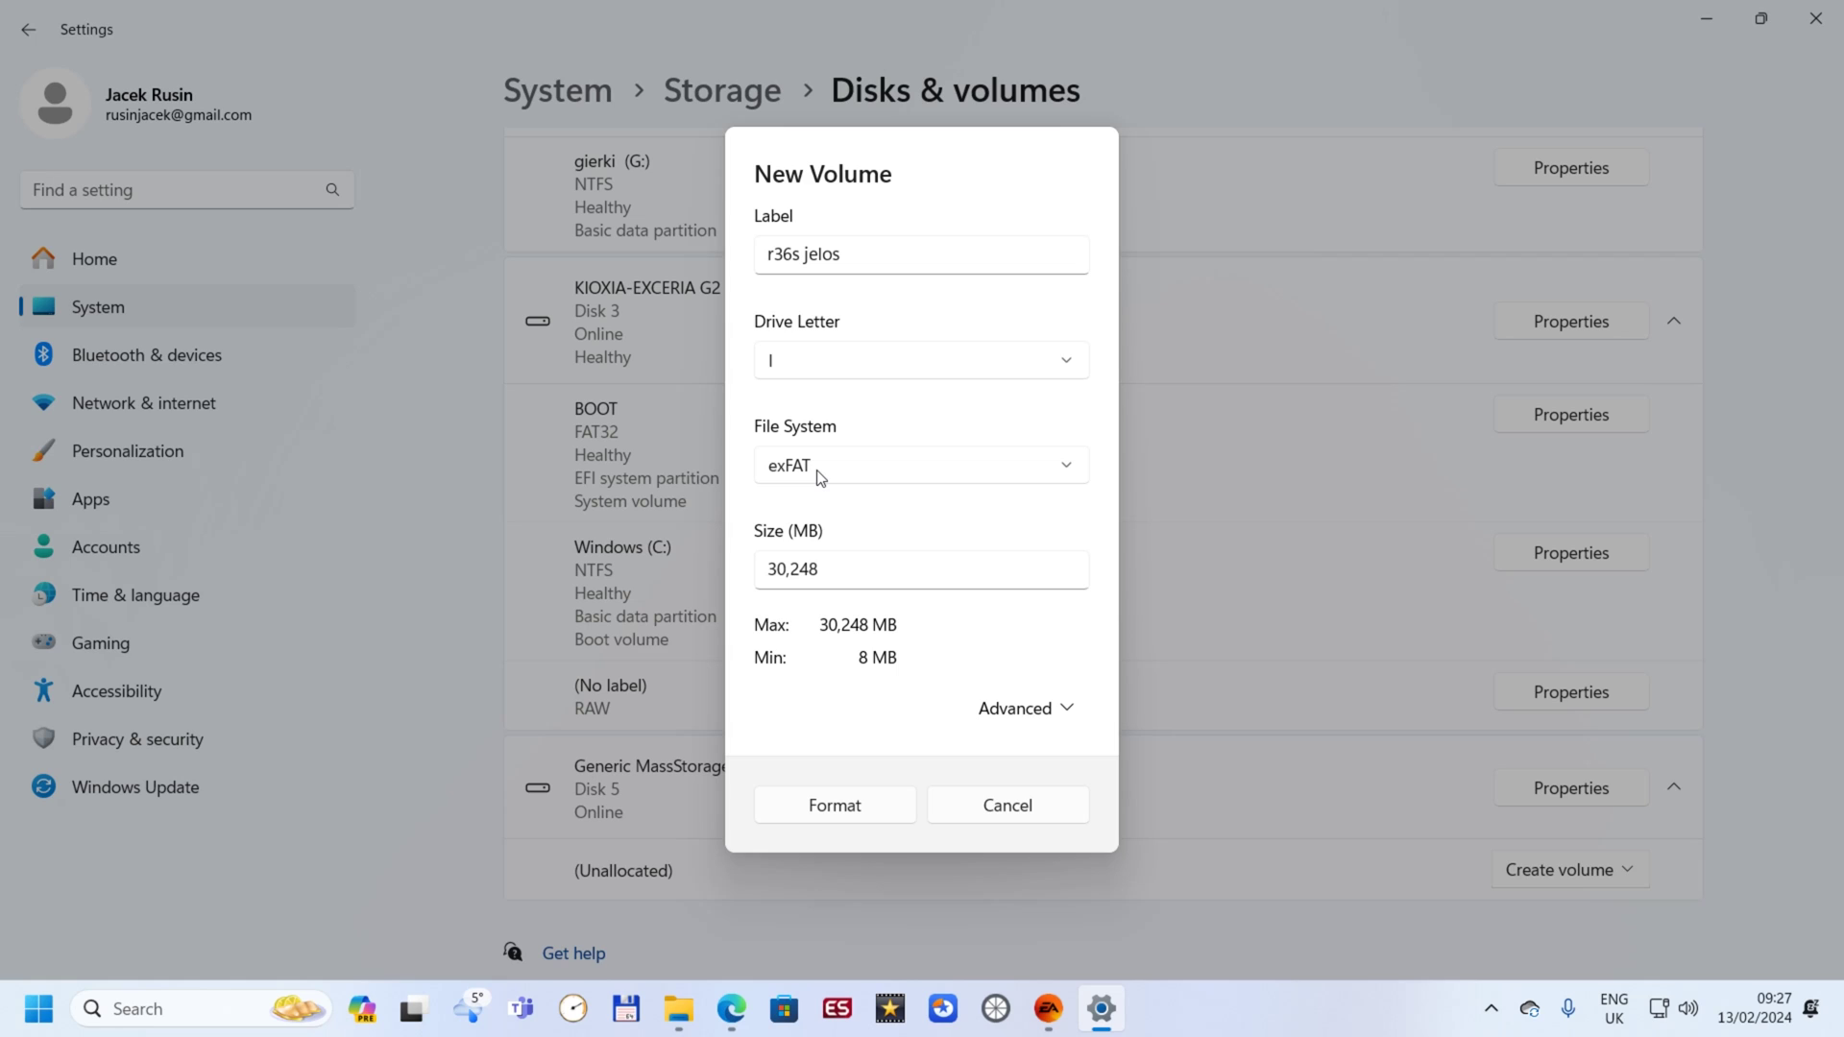
{"action": "left_click", "coordinate": [865, 810]}
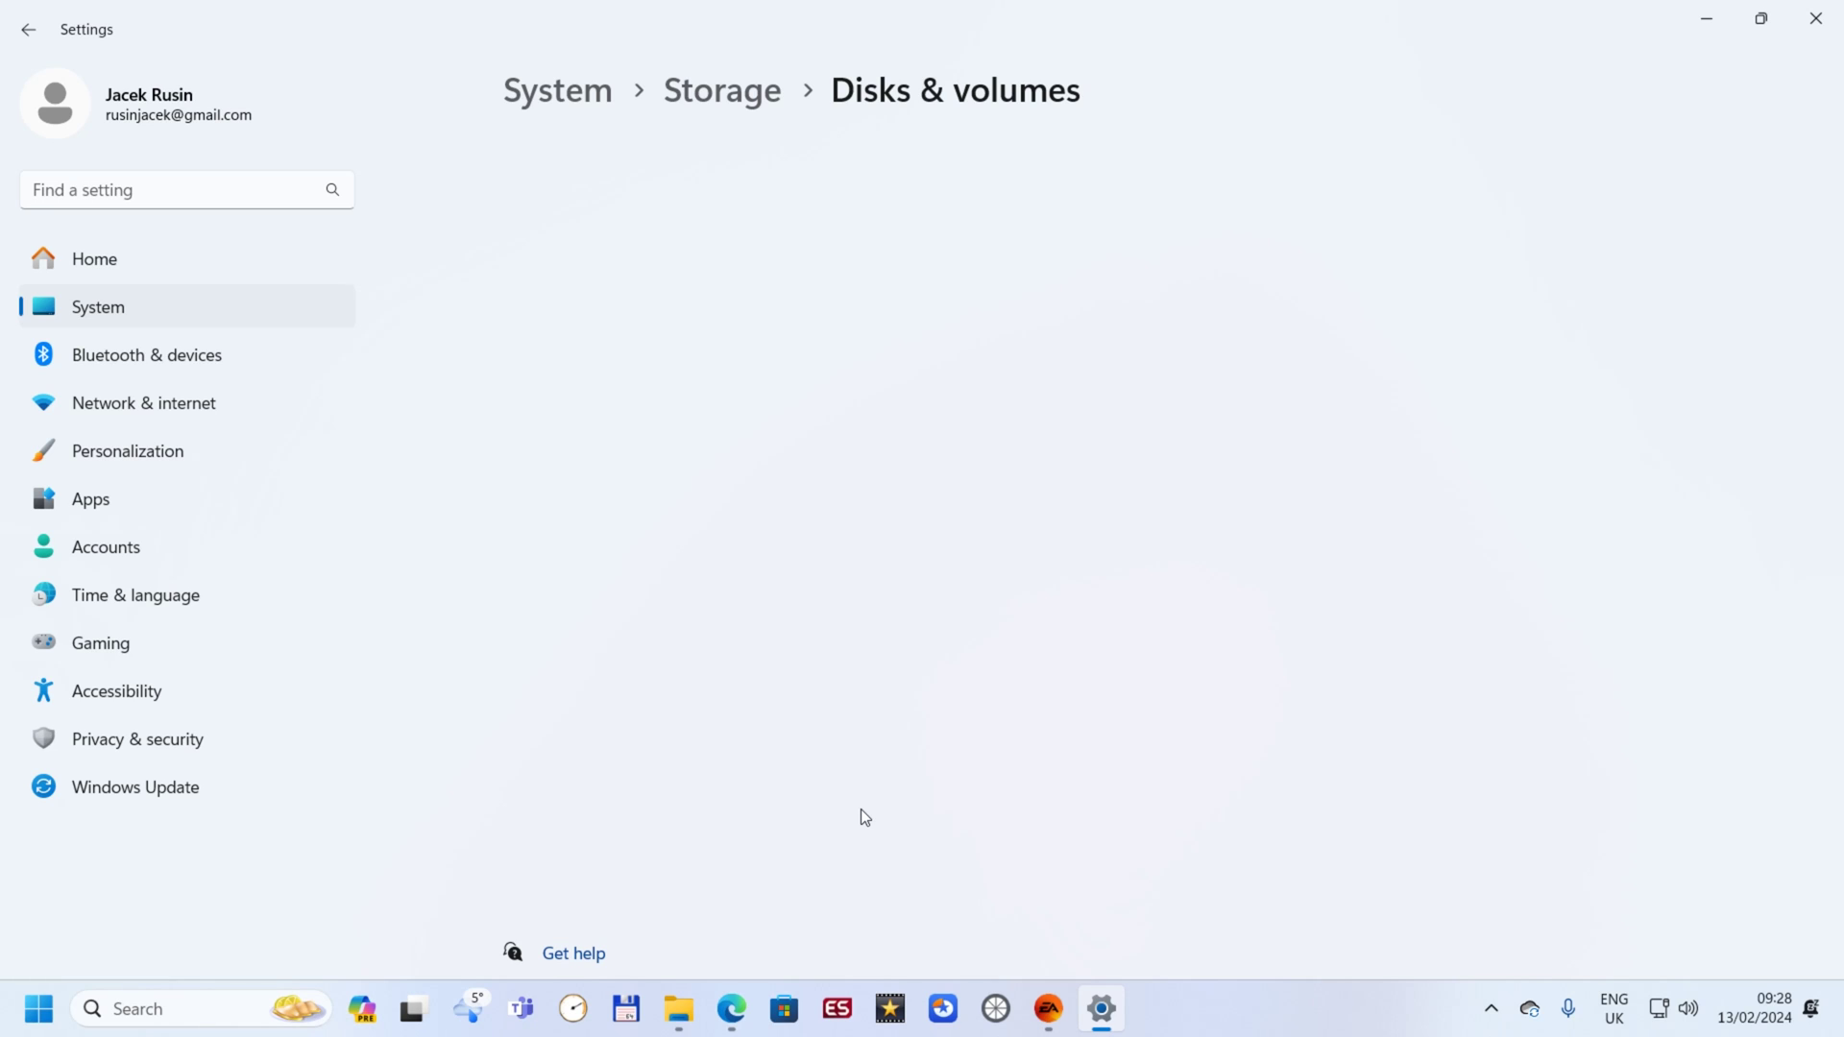
{"action": "scroll", "coordinate": [861, 809], "scroll_direction": "down", "scroll_amount": 10}
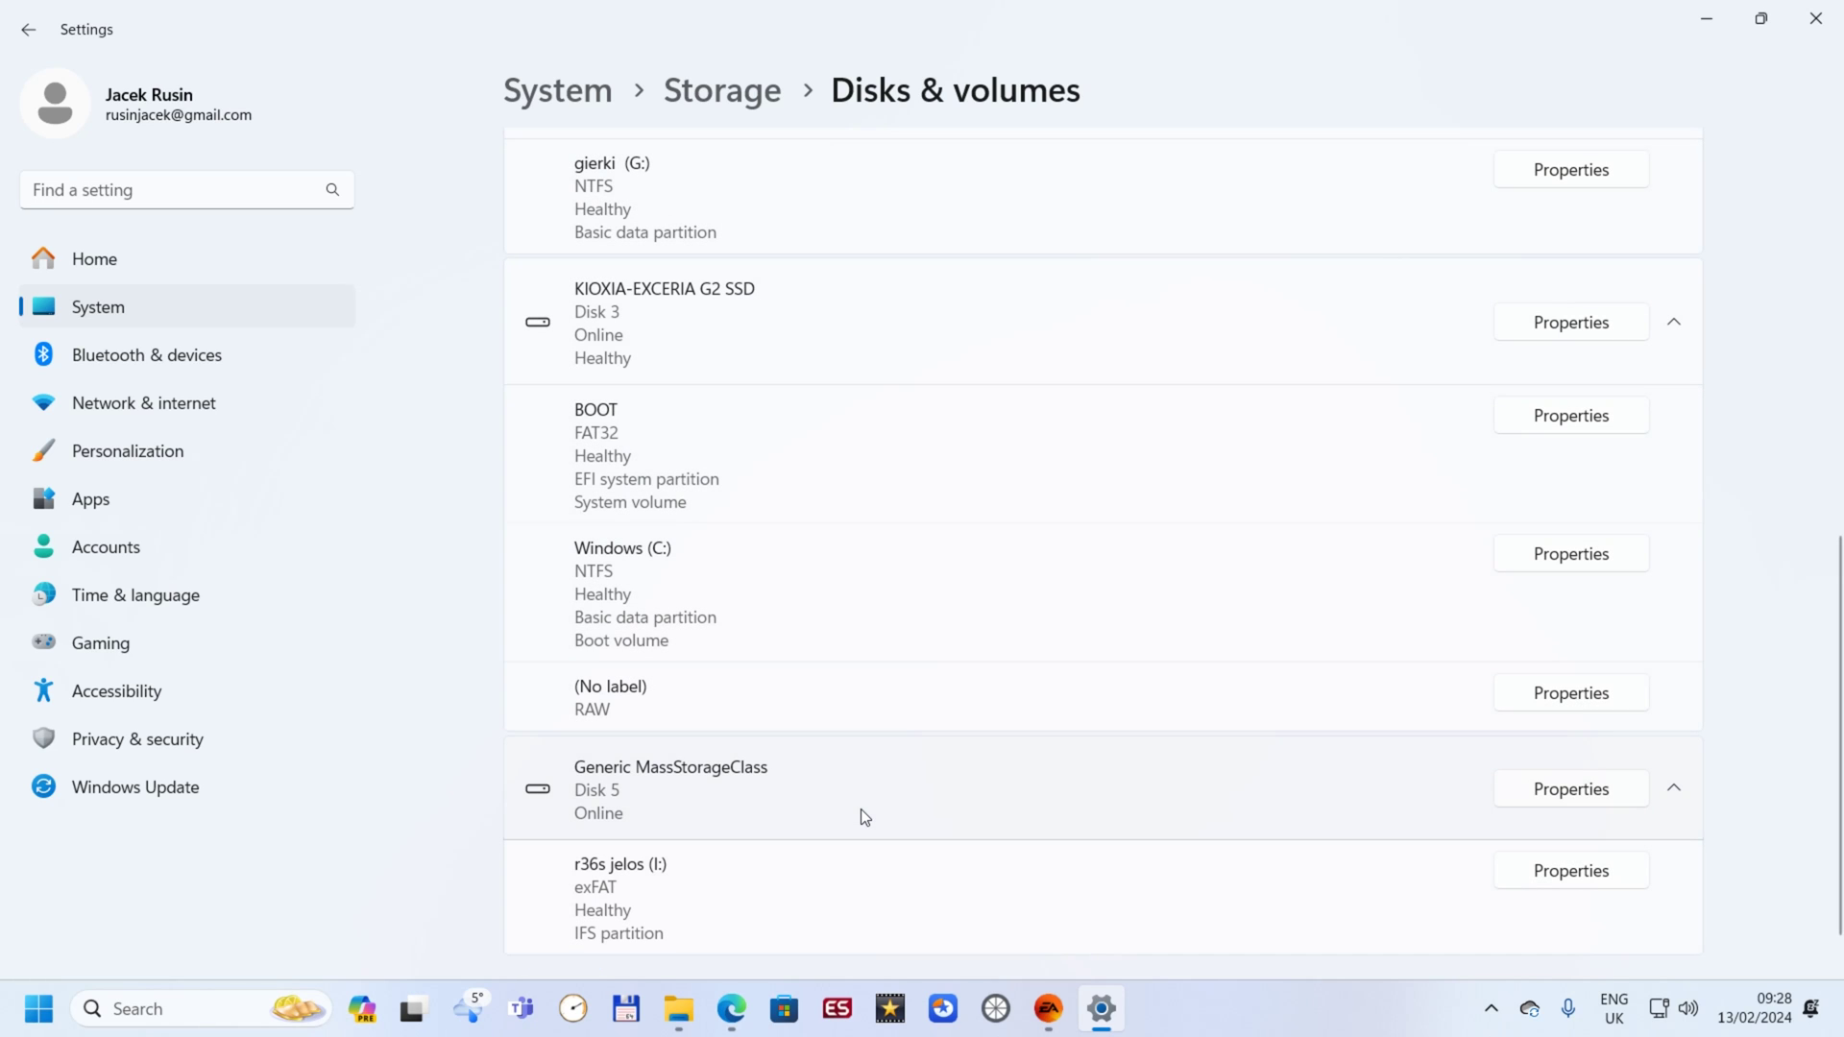
{"action": "scroll", "coordinate": [860, 807], "scroll_direction": "down", "scroll_amount": 1}
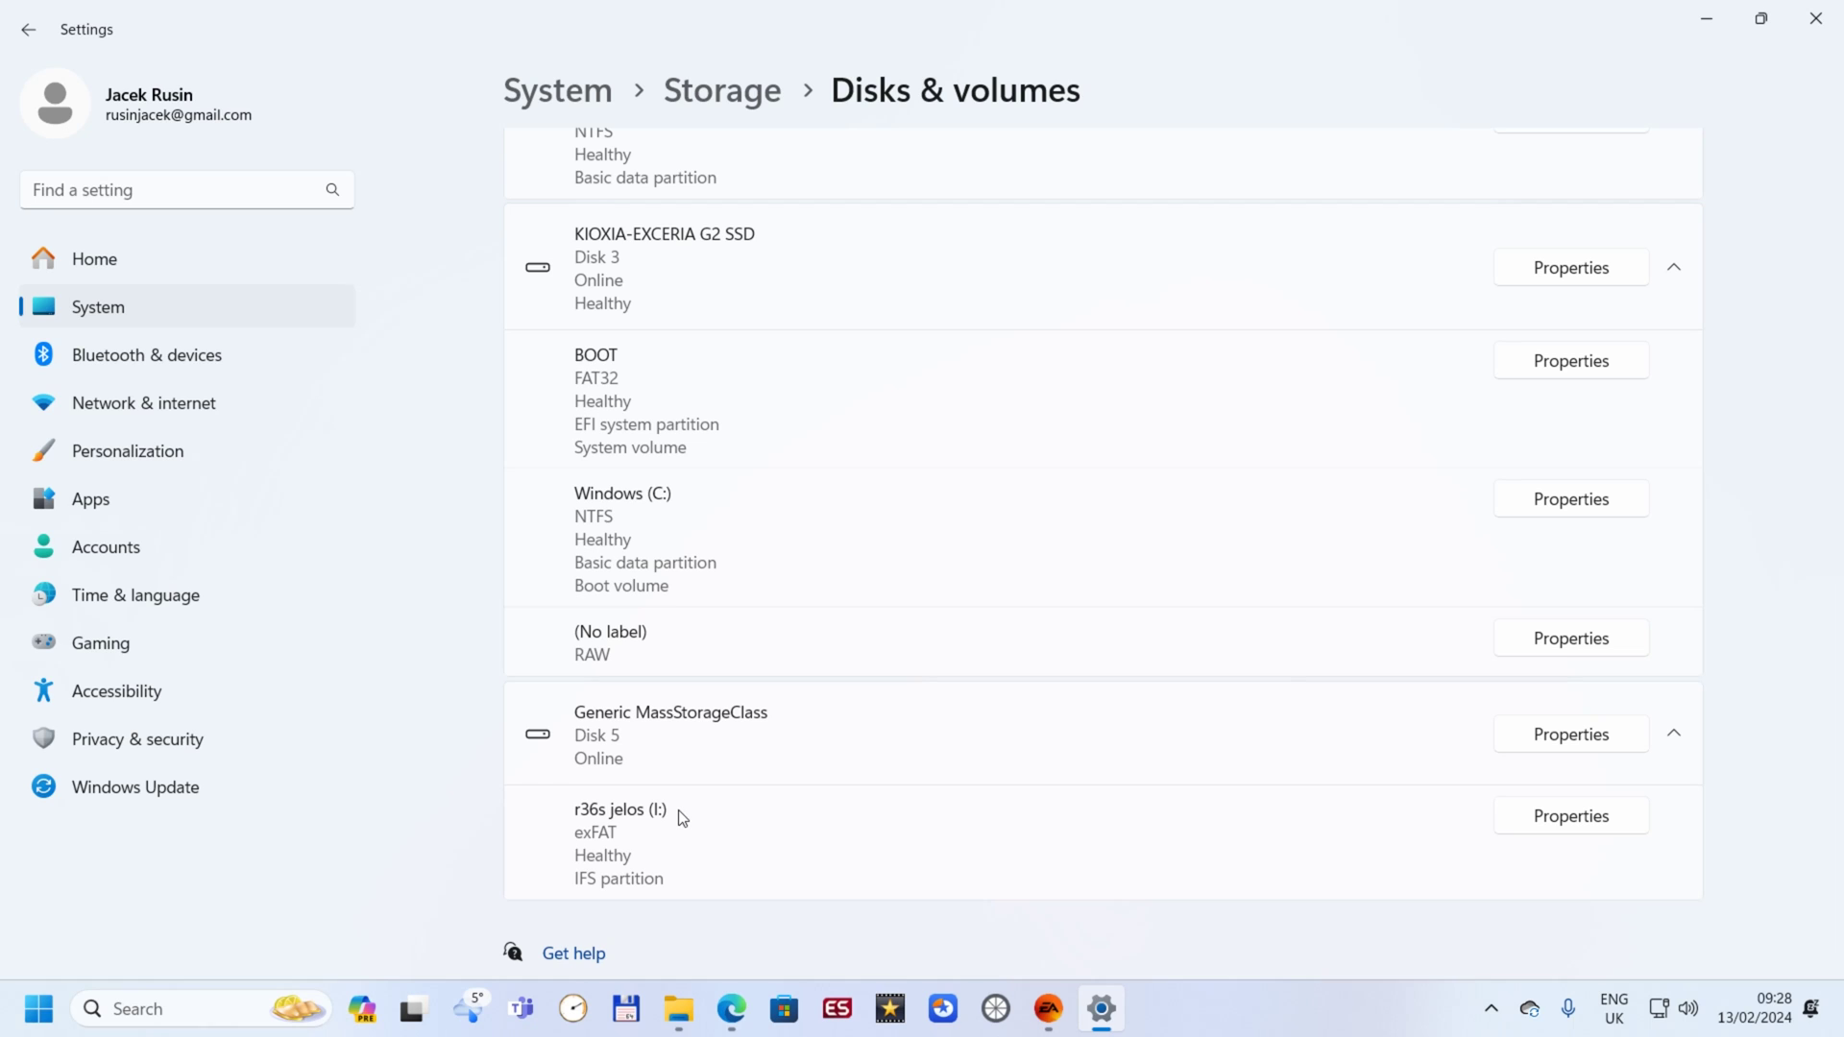
Step: Minimise the open Settings, browser and Documents windows and launch balenaEtcher from the desktop
{"action": "left_click", "coordinate": [1707, 19]}
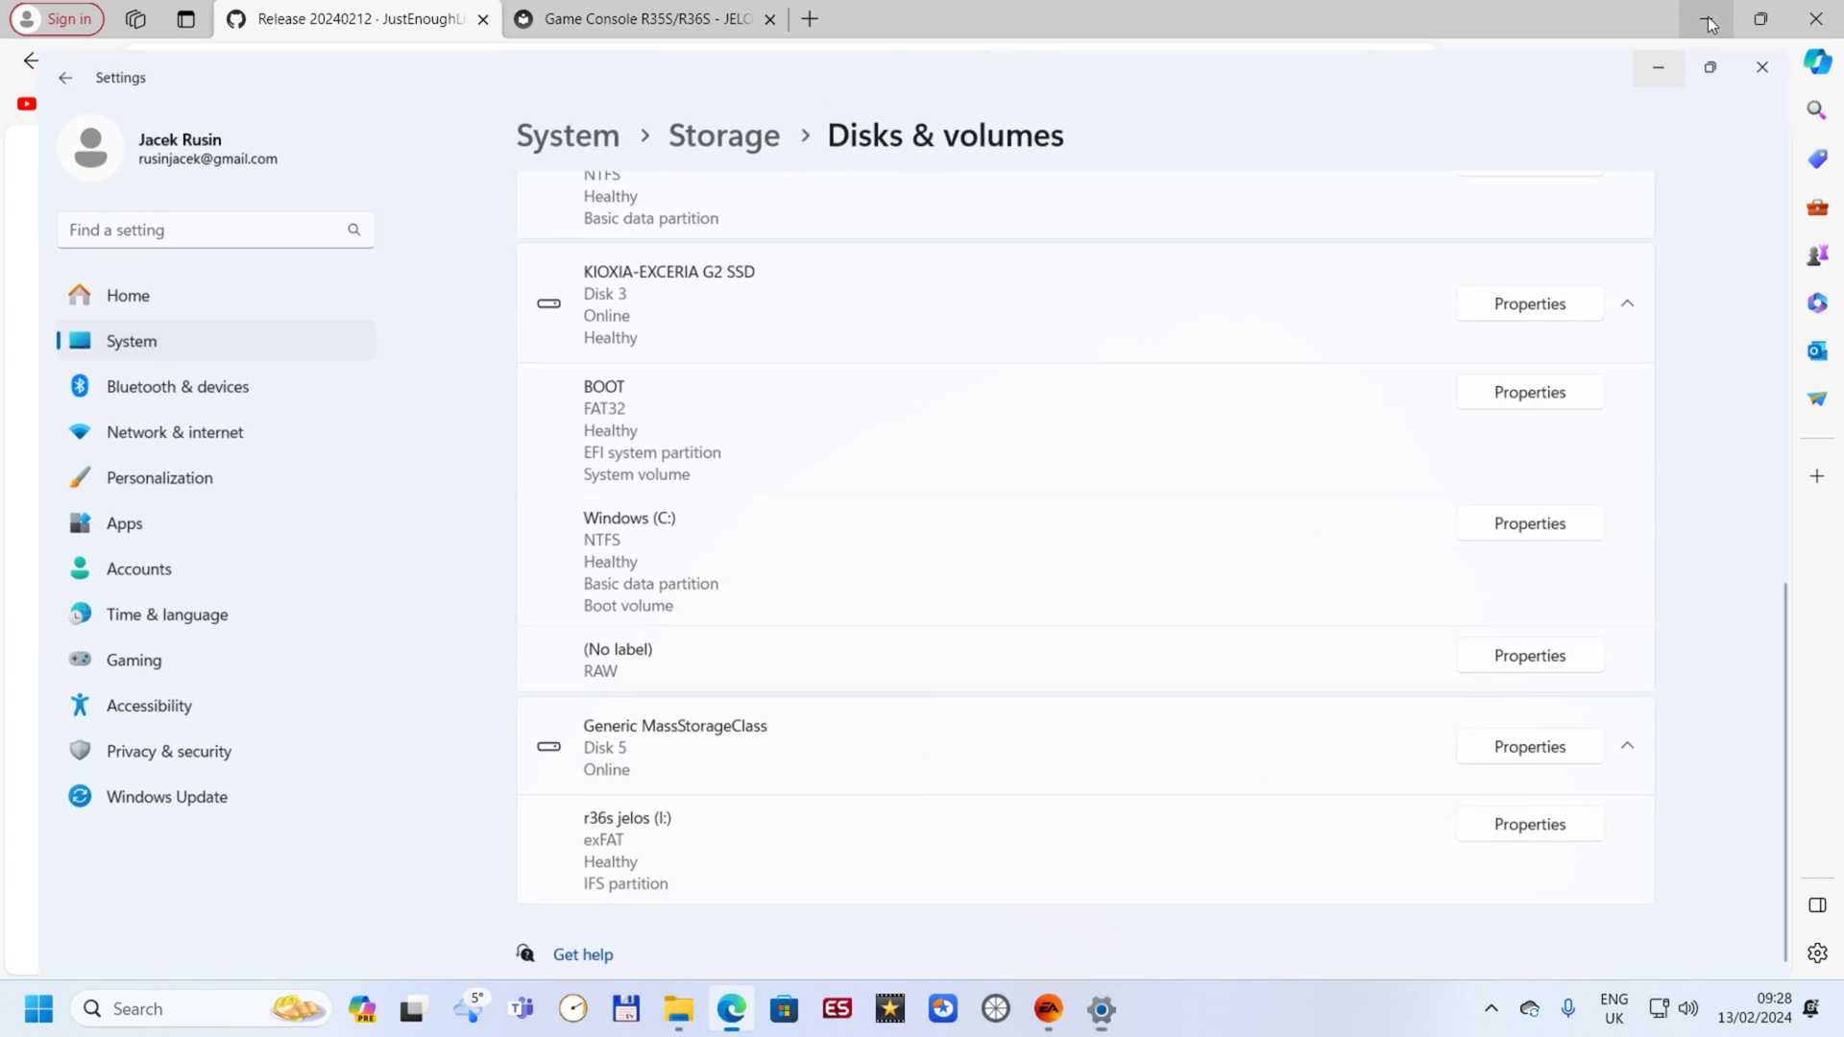
{"action": "left_click", "coordinate": [1725, 19]}
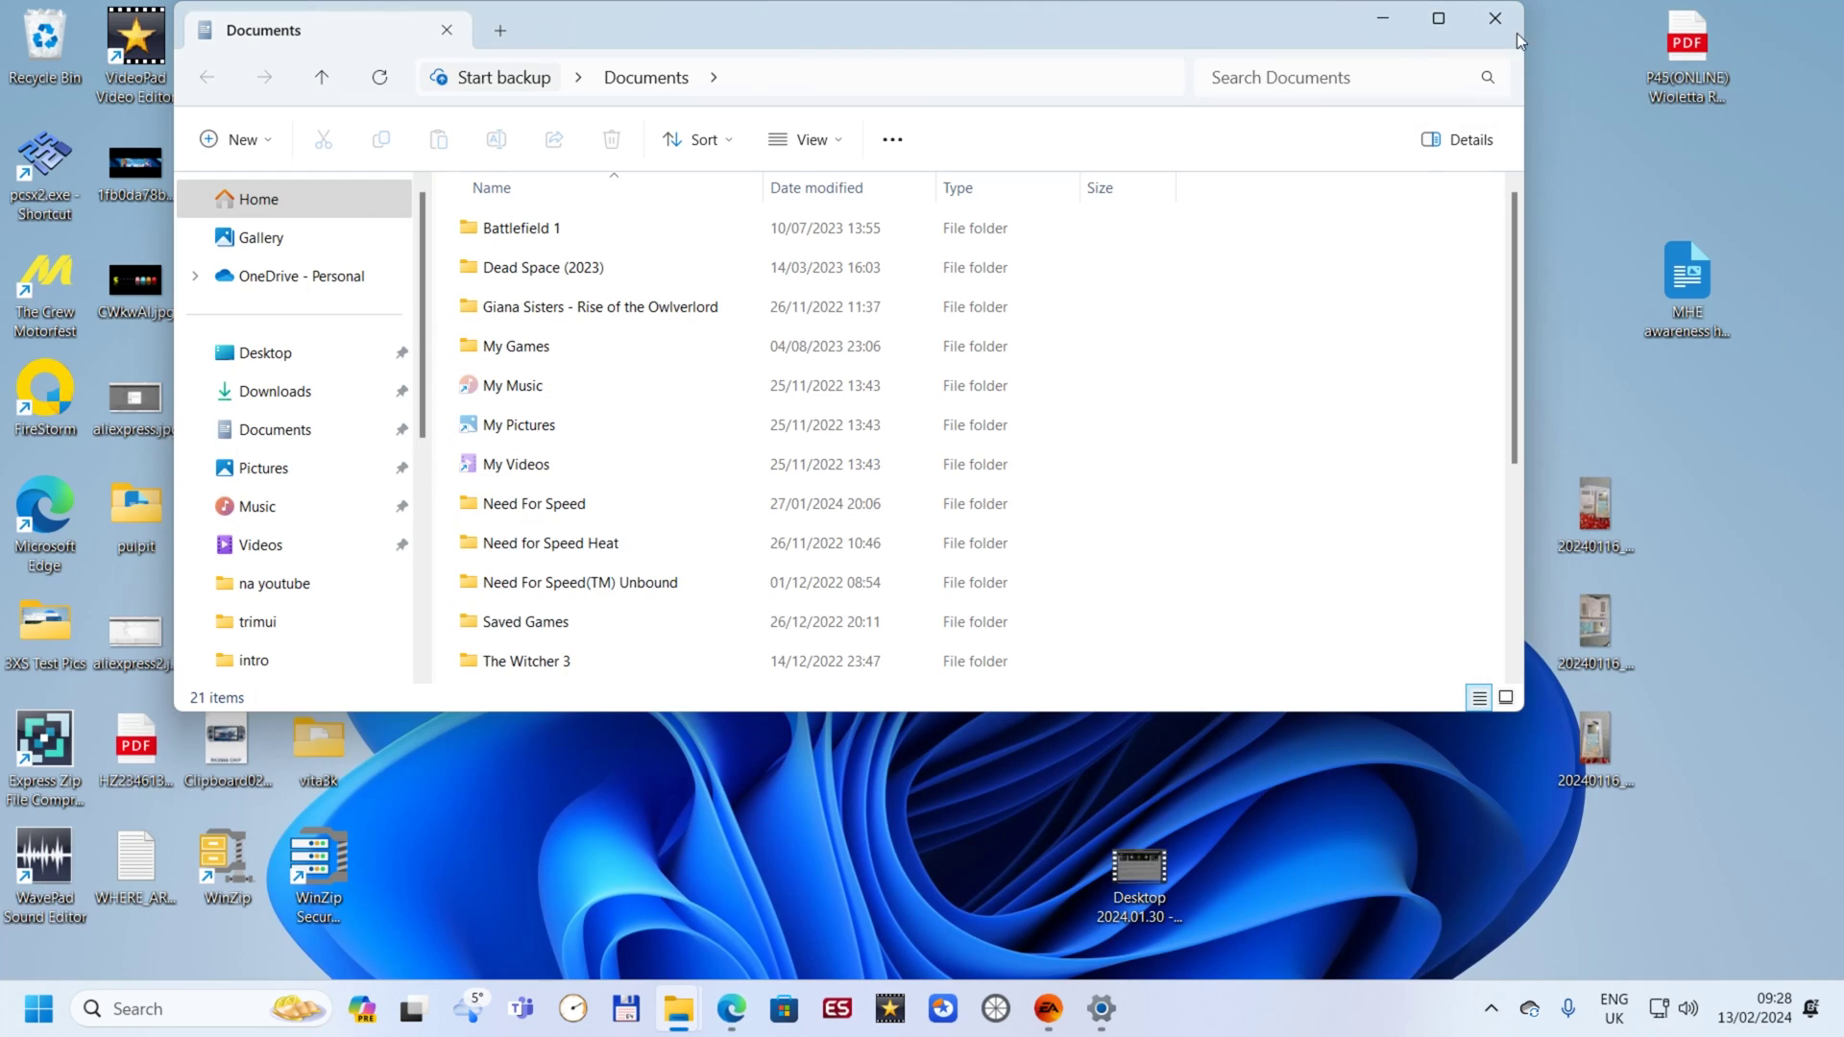
{"action": "left_click", "coordinate": [1384, 21]}
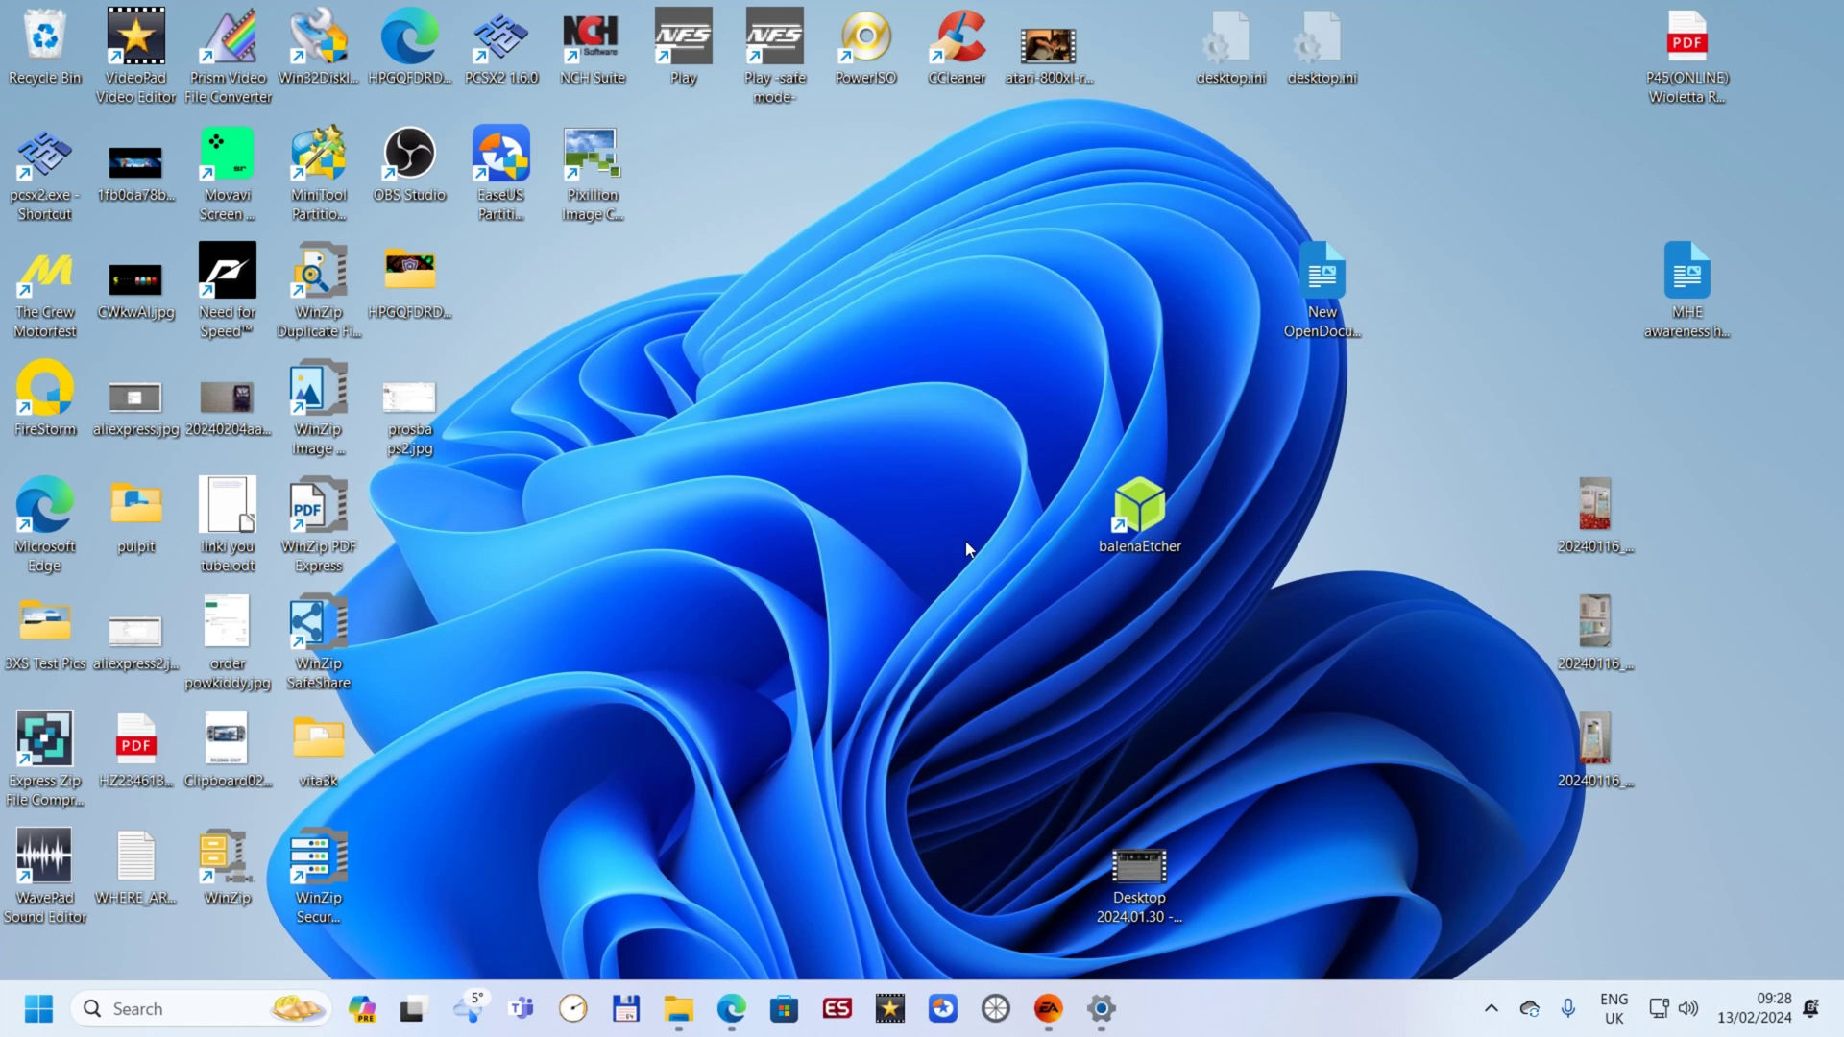
{"action": "double_click", "coordinate": [1133, 527]}
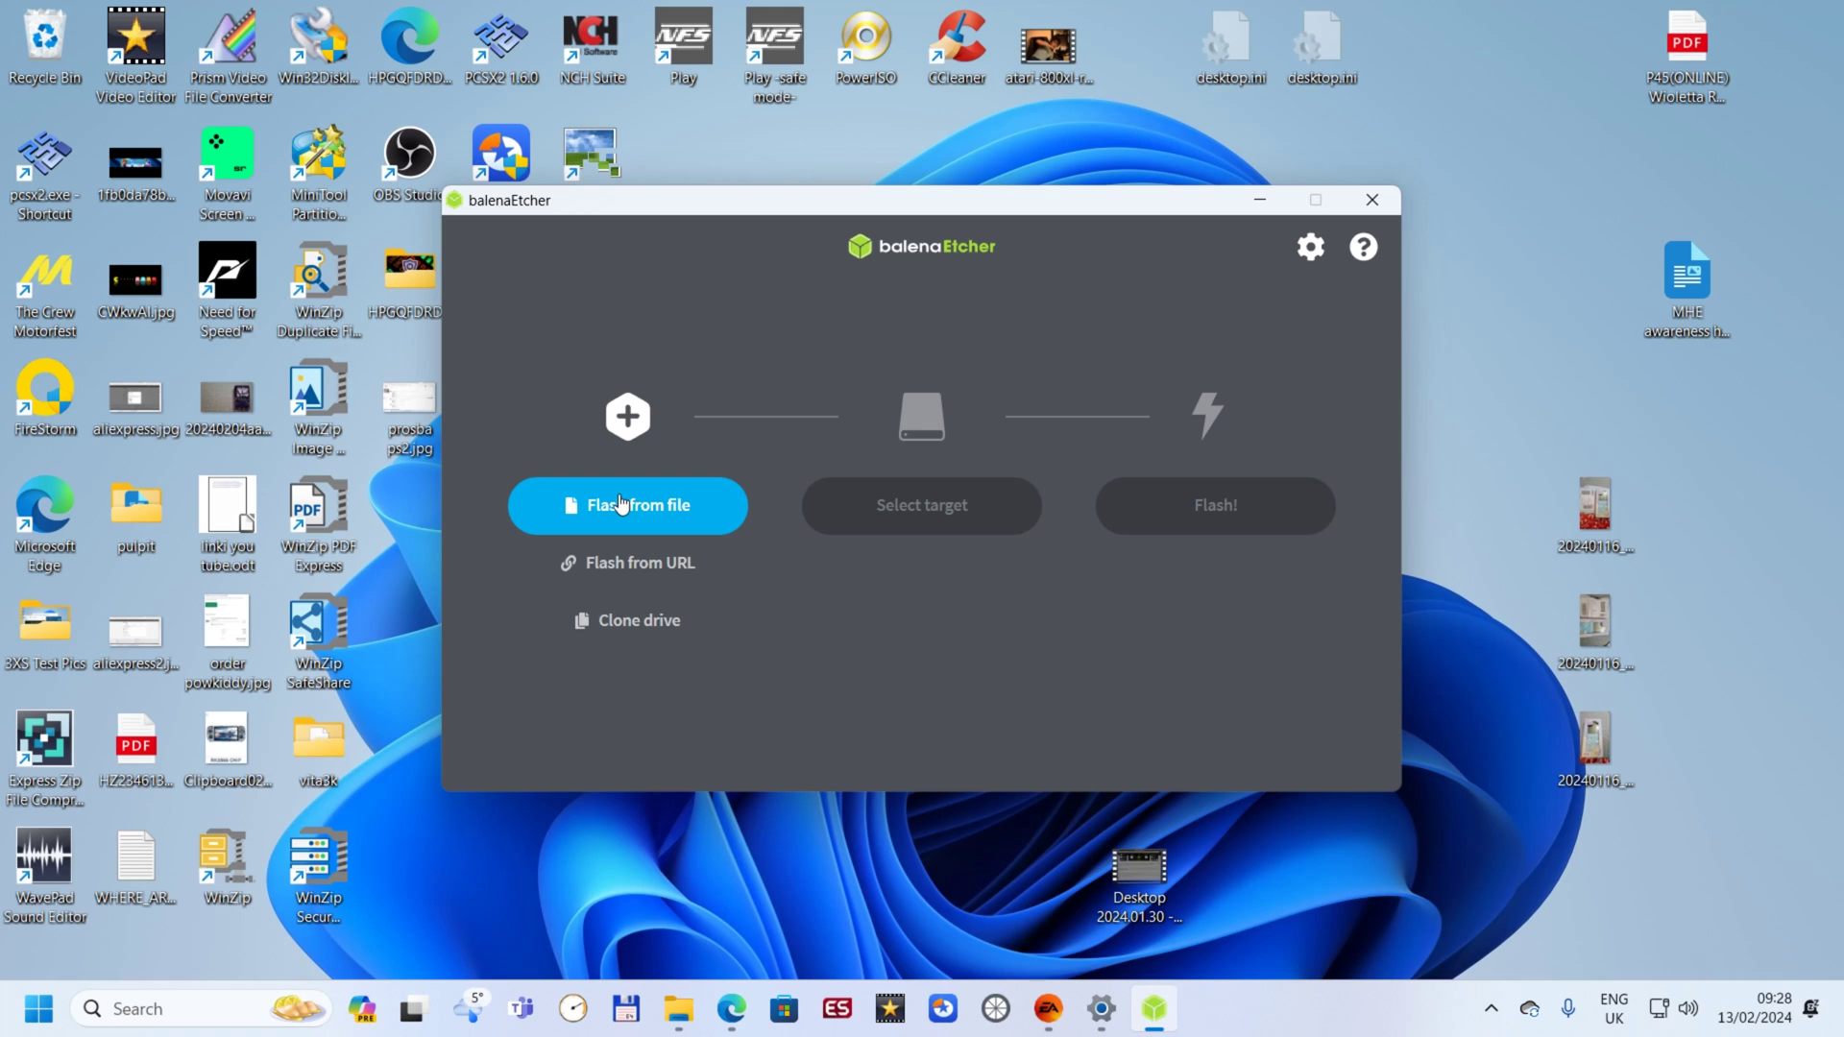
Step: Load JELOS-RK3326.aarch64-20240212.img.gz from the Downloads folder as the image file to flash
{"action": "left_click", "coordinate": [634, 500]}
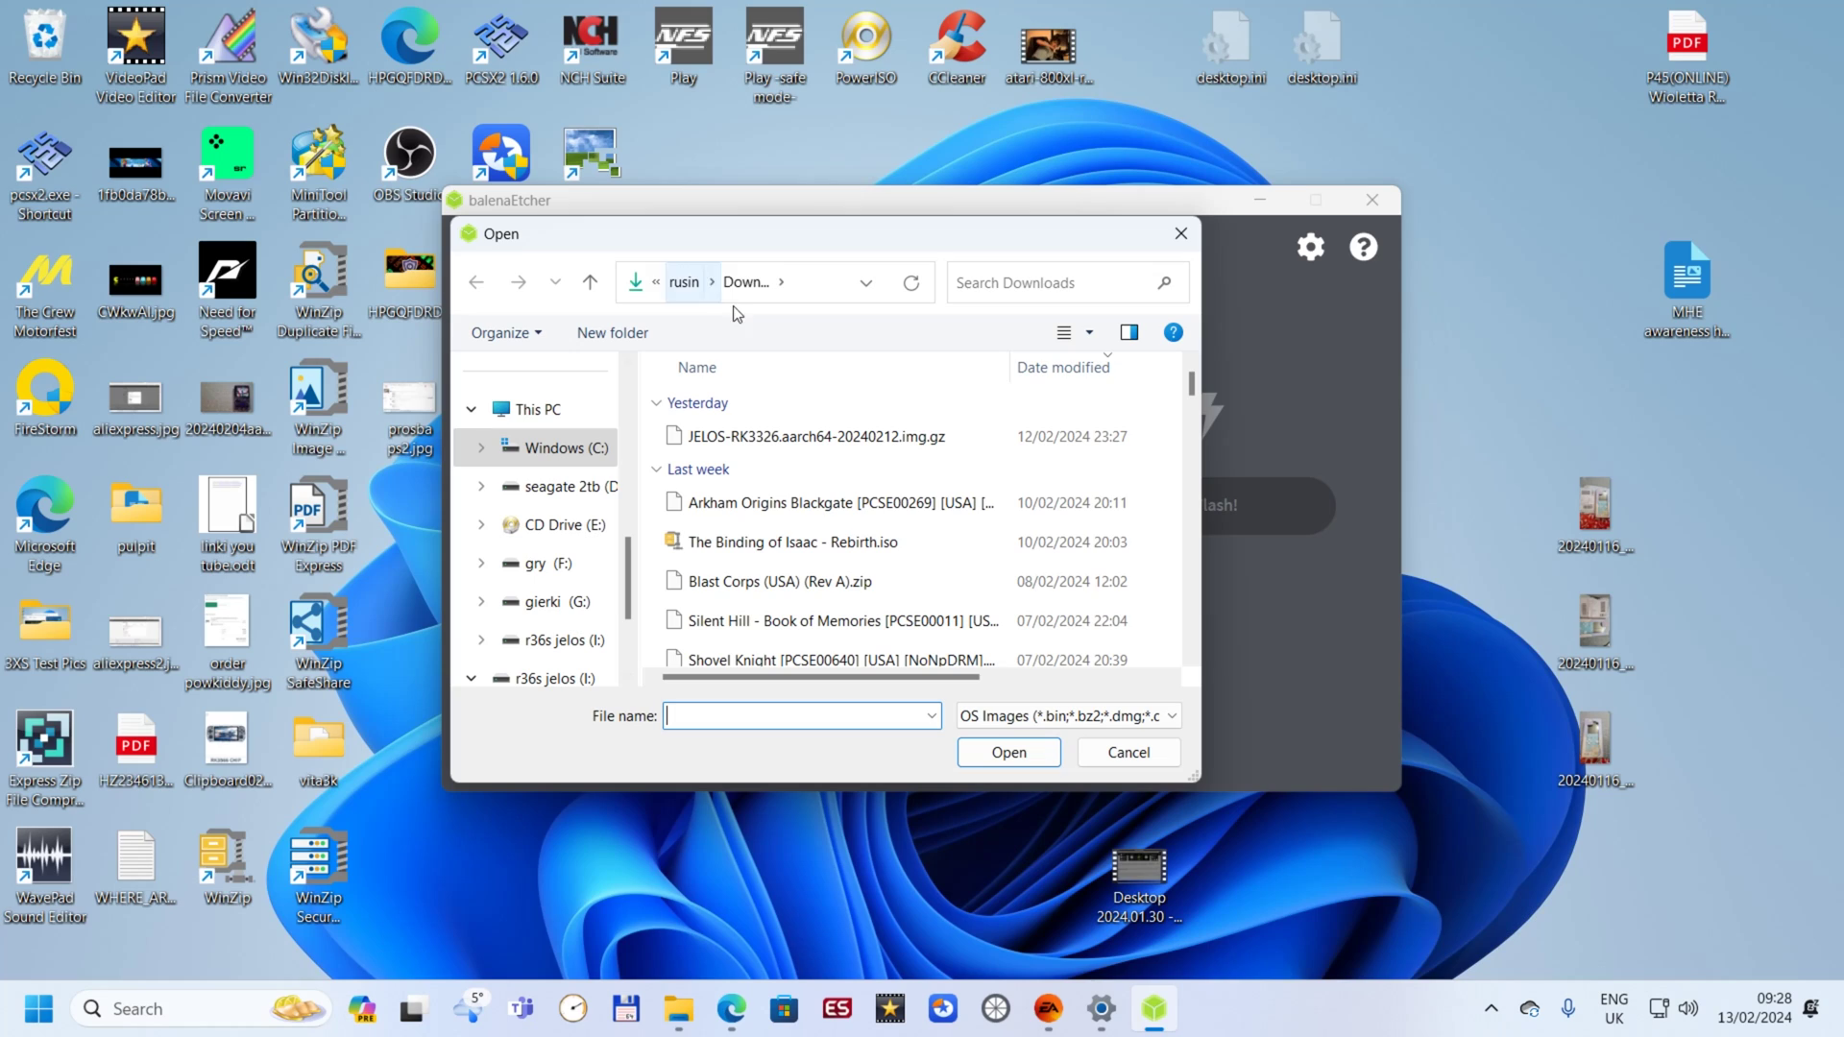
{"action": "left_click", "coordinate": [759, 438]}
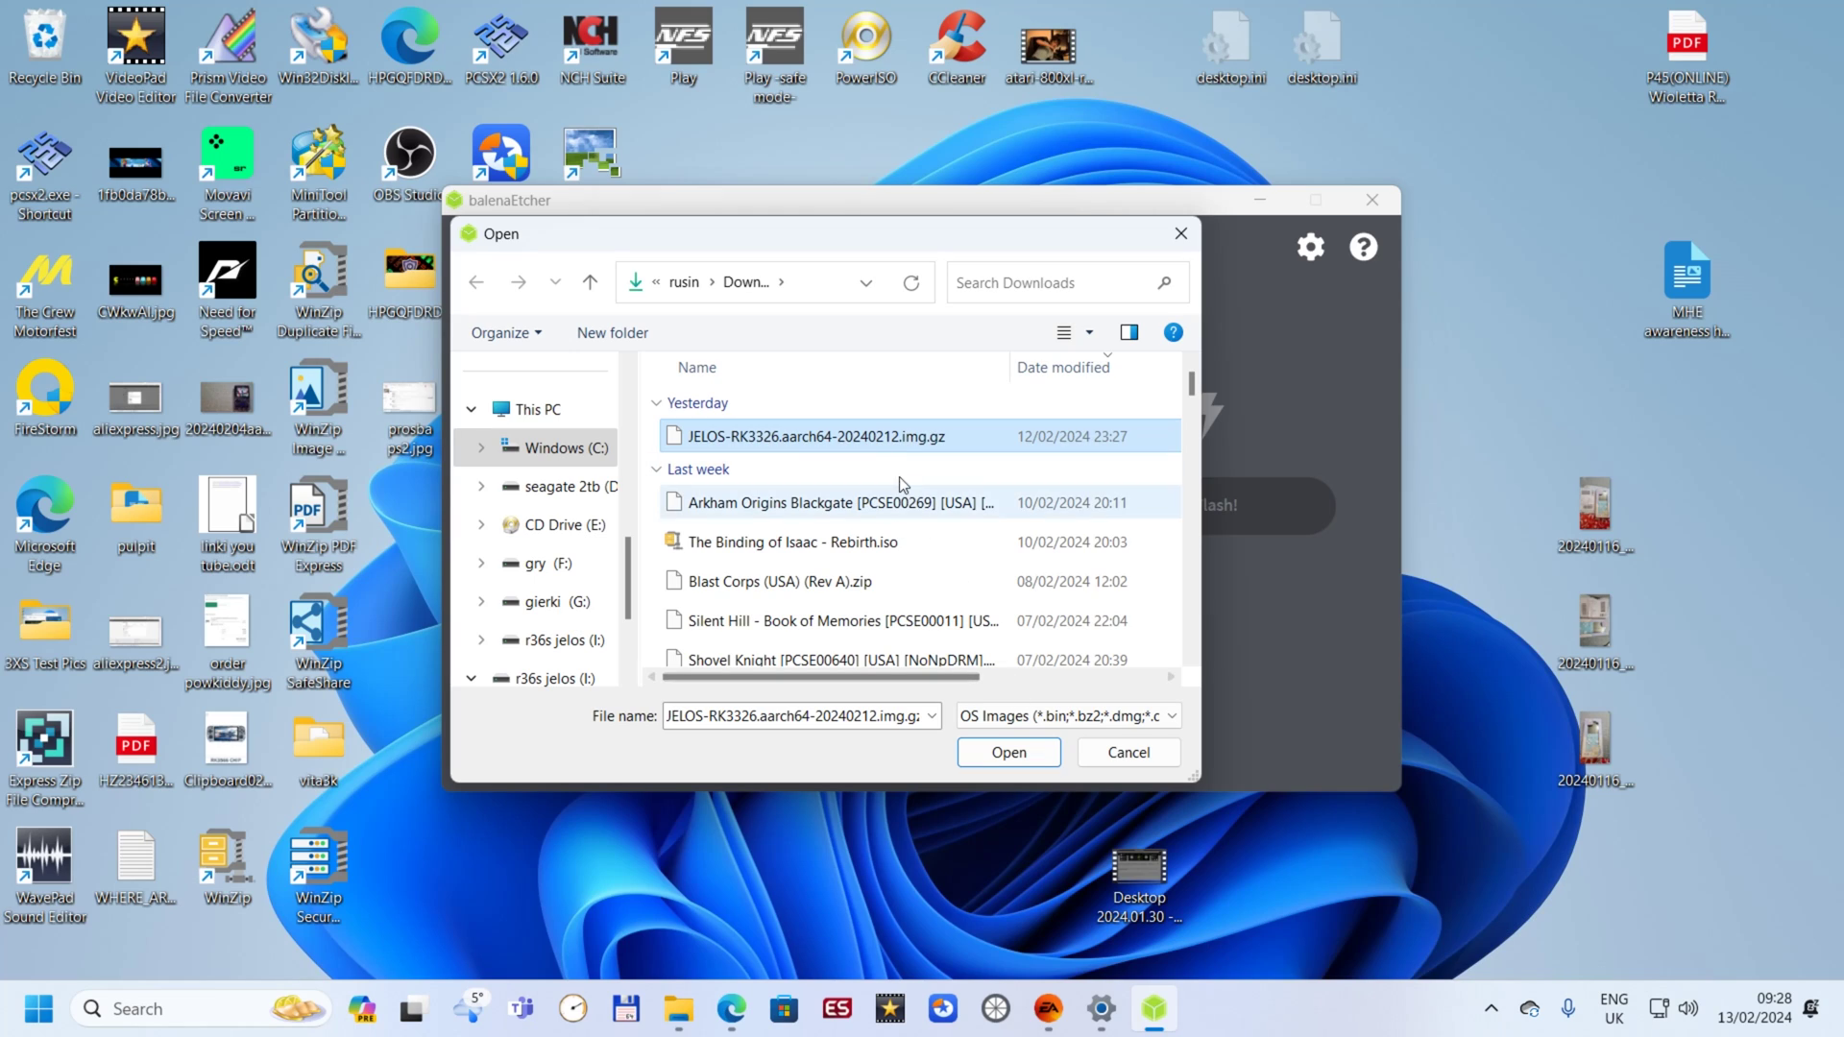
{"action": "left_click", "coordinate": [995, 755]}
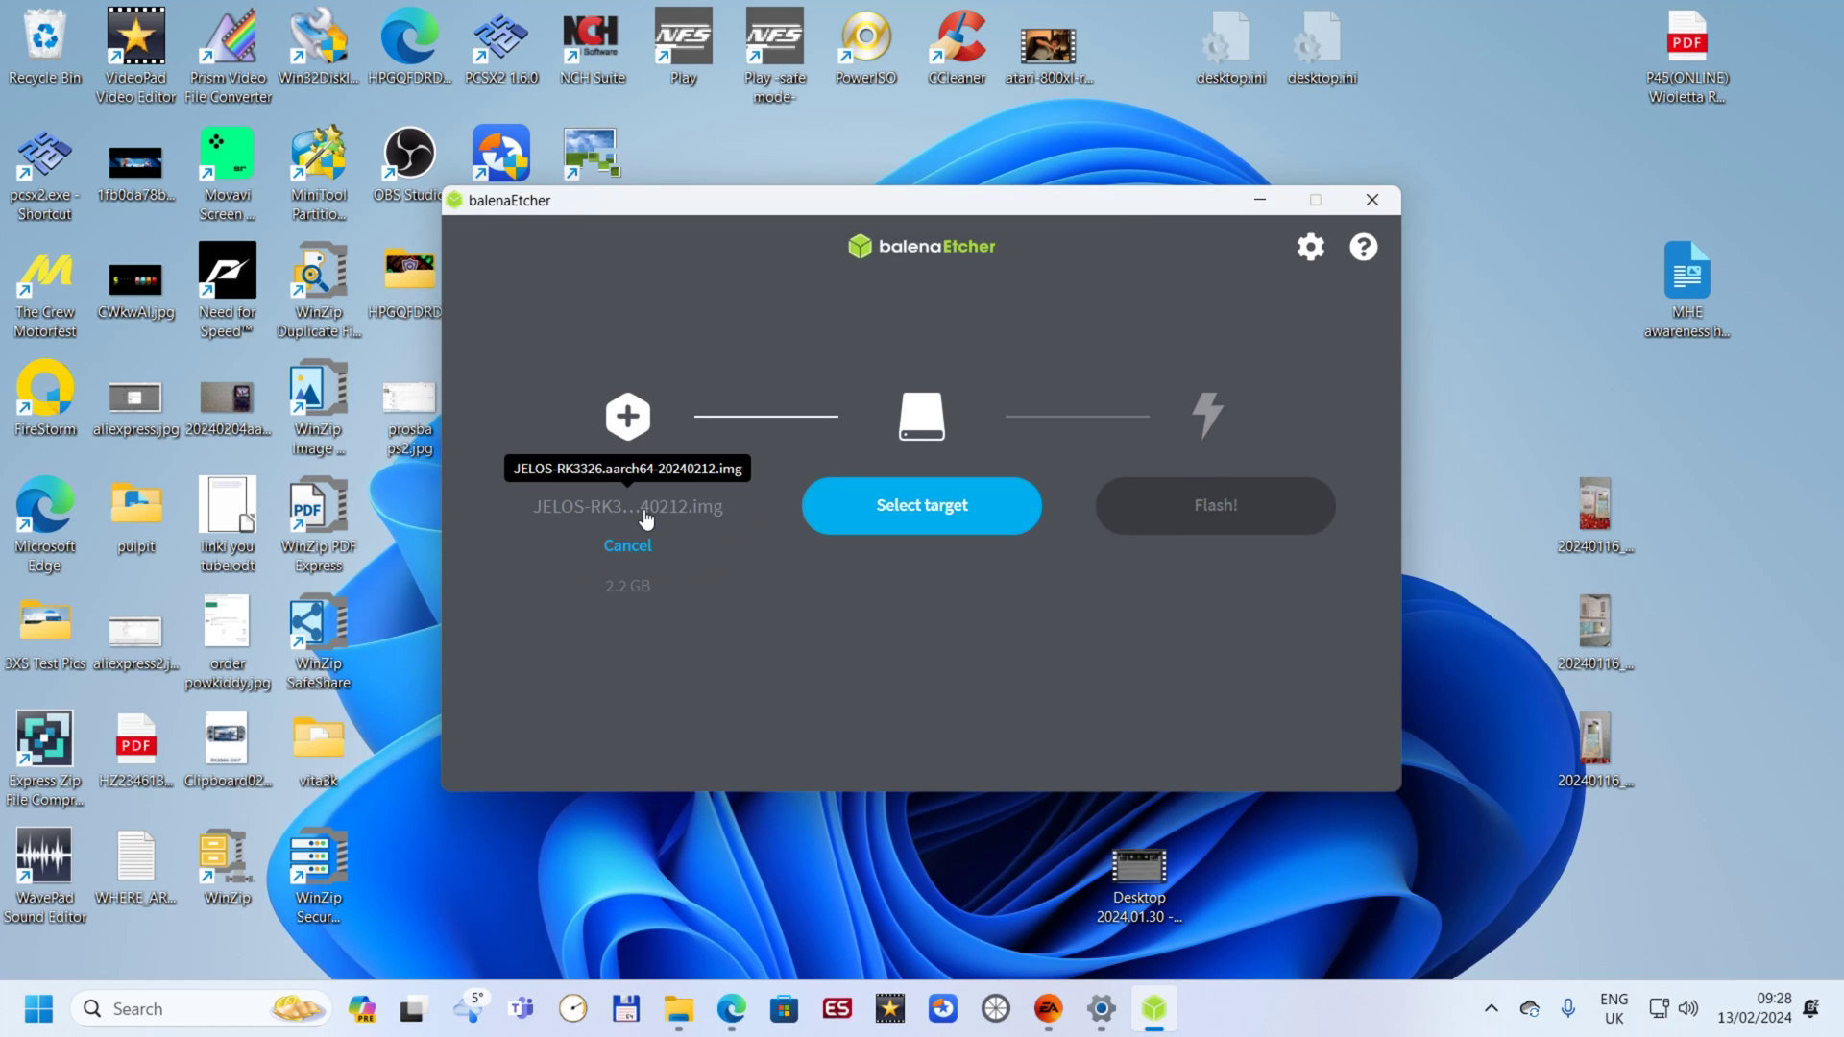
Step: Flash the image to the 31.7 GB Generic MassStorageClass USB device, allowing the system changes, and close the JELOS (I:) drive window
{"action": "left_click", "coordinate": [951, 517]}
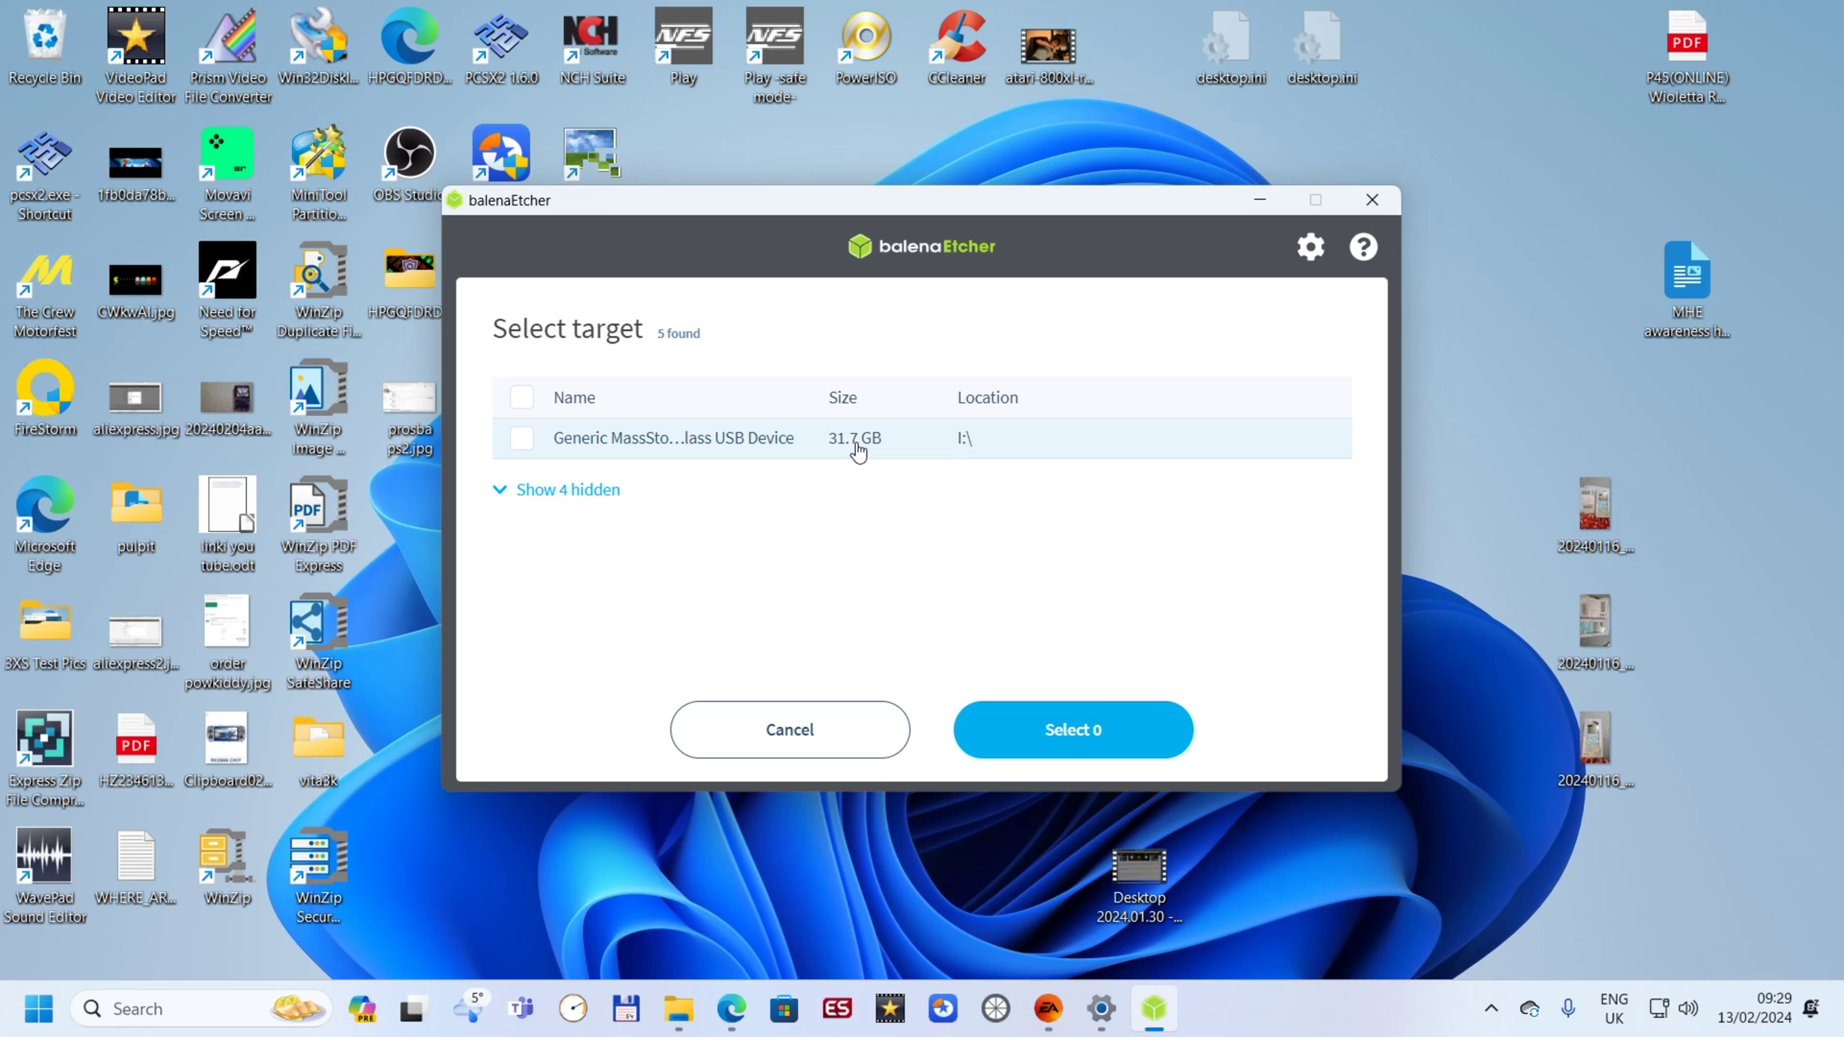
{"action": "left_click", "coordinate": [523, 441]}
{"action": "left_click", "coordinate": [1090, 730]}
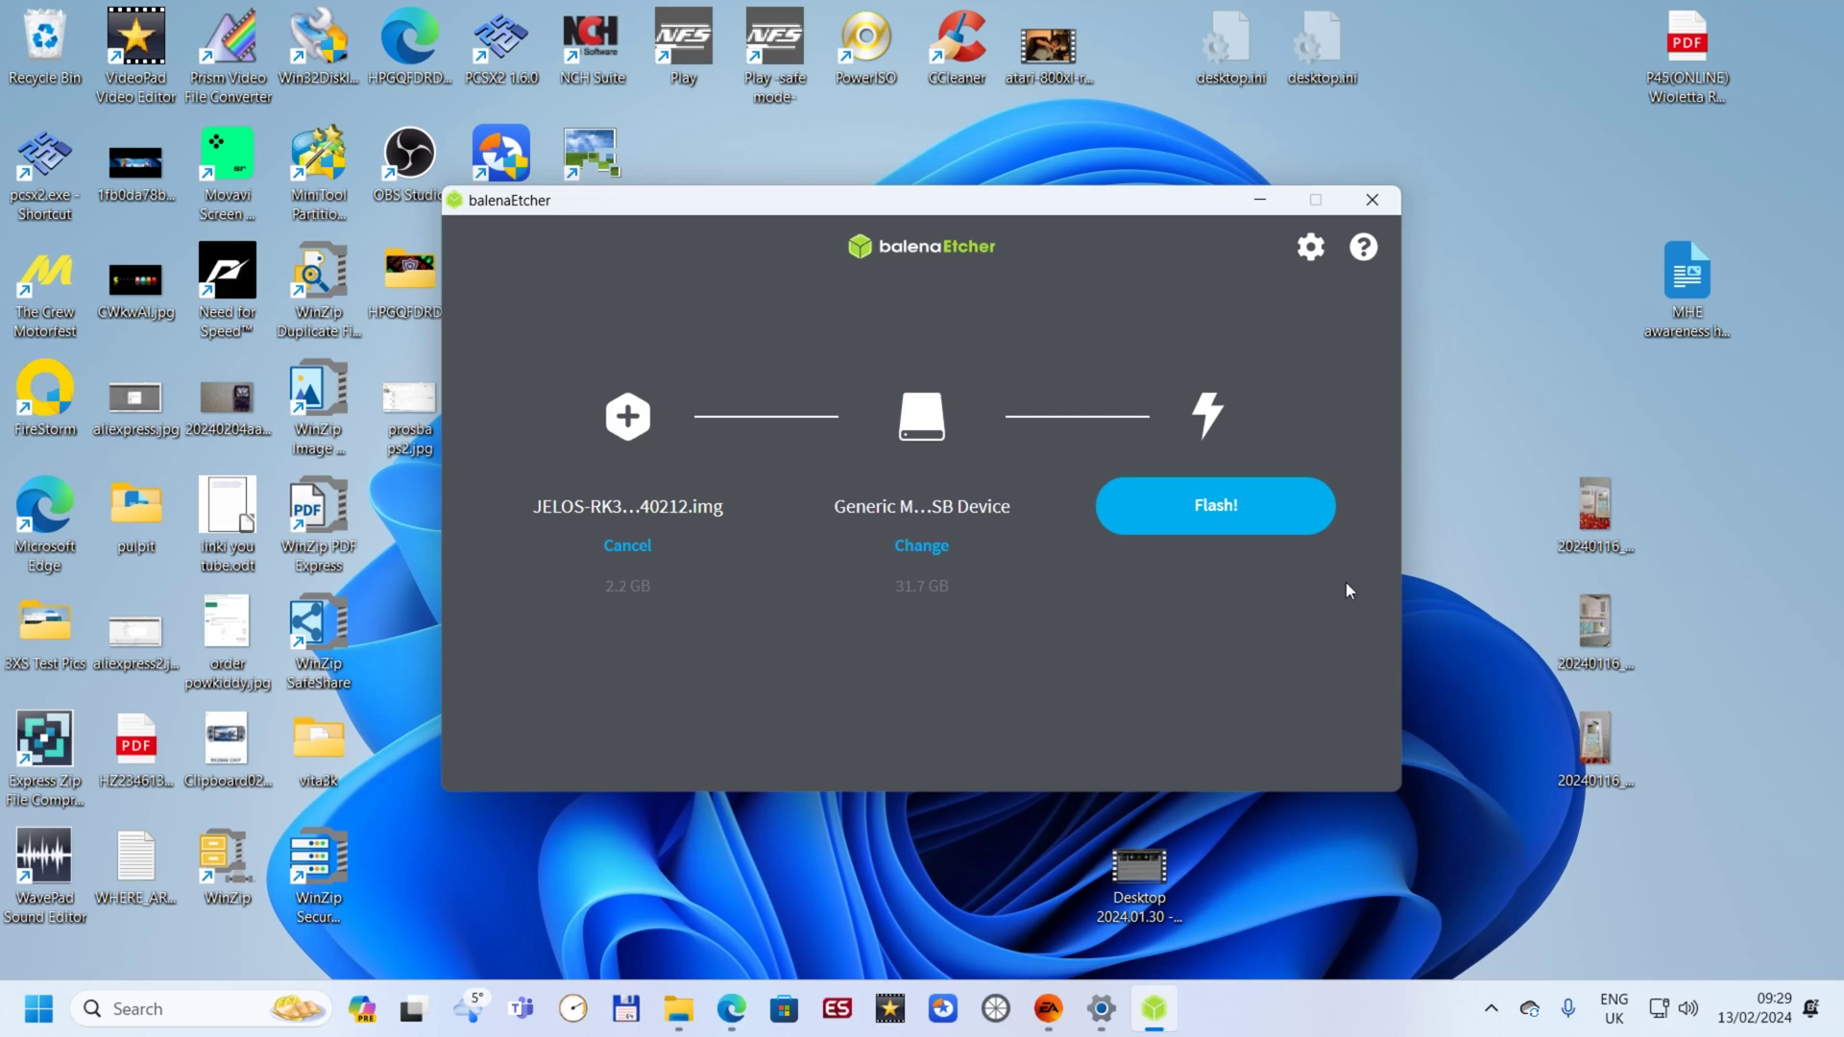
{"action": "left_click", "coordinate": [1242, 520]}
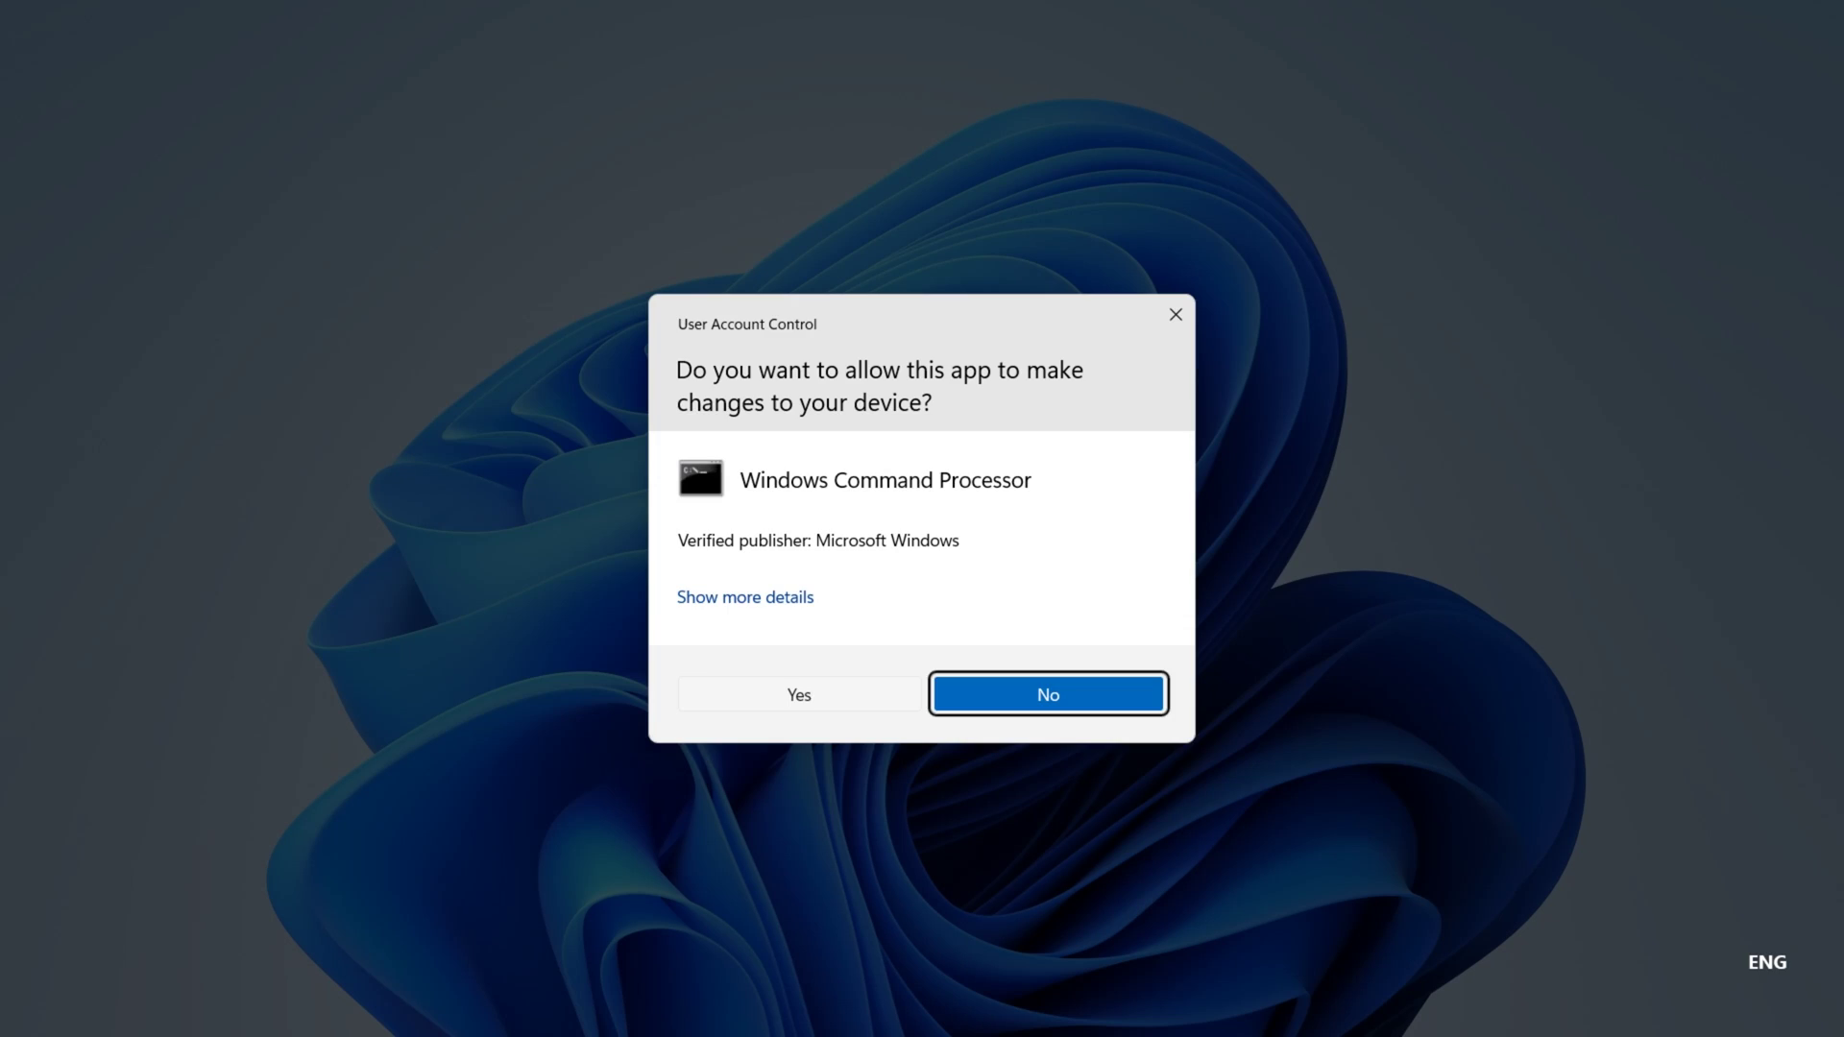
{"action": "left_click", "coordinate": [797, 695]}
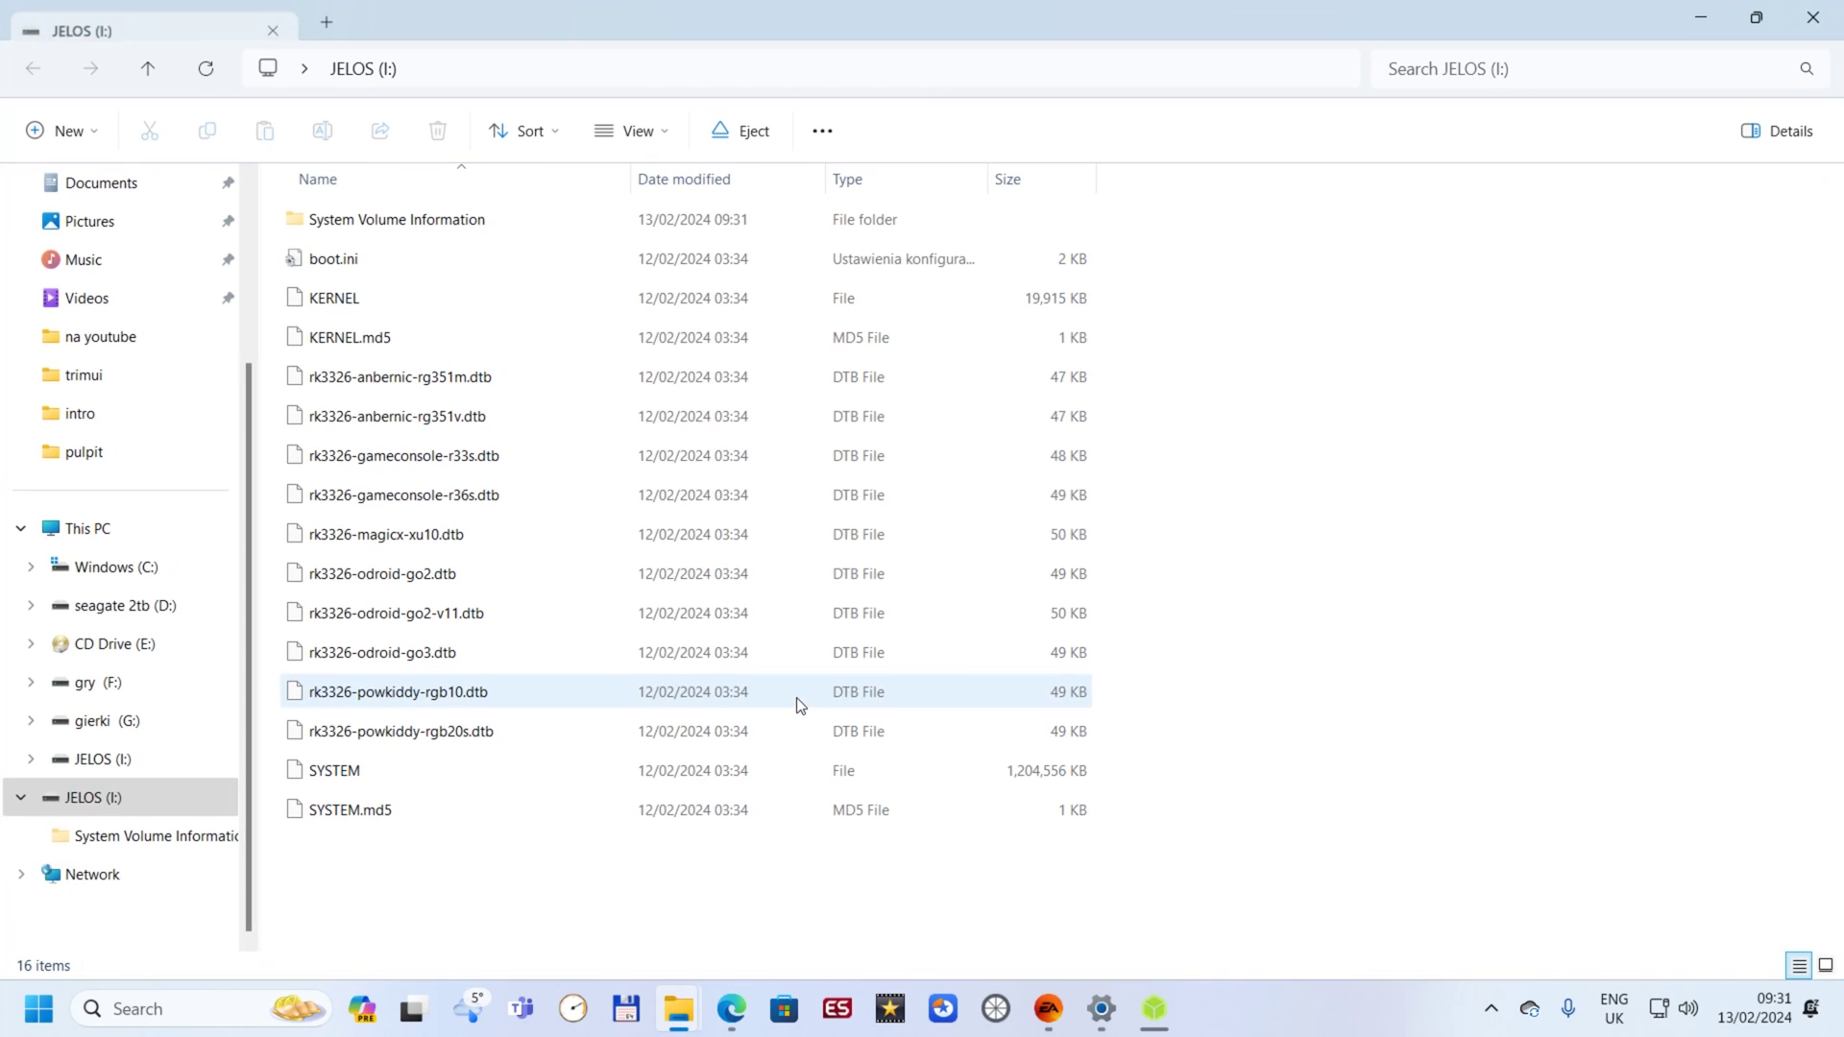
{"action": "key", "text": "alt+F4"}
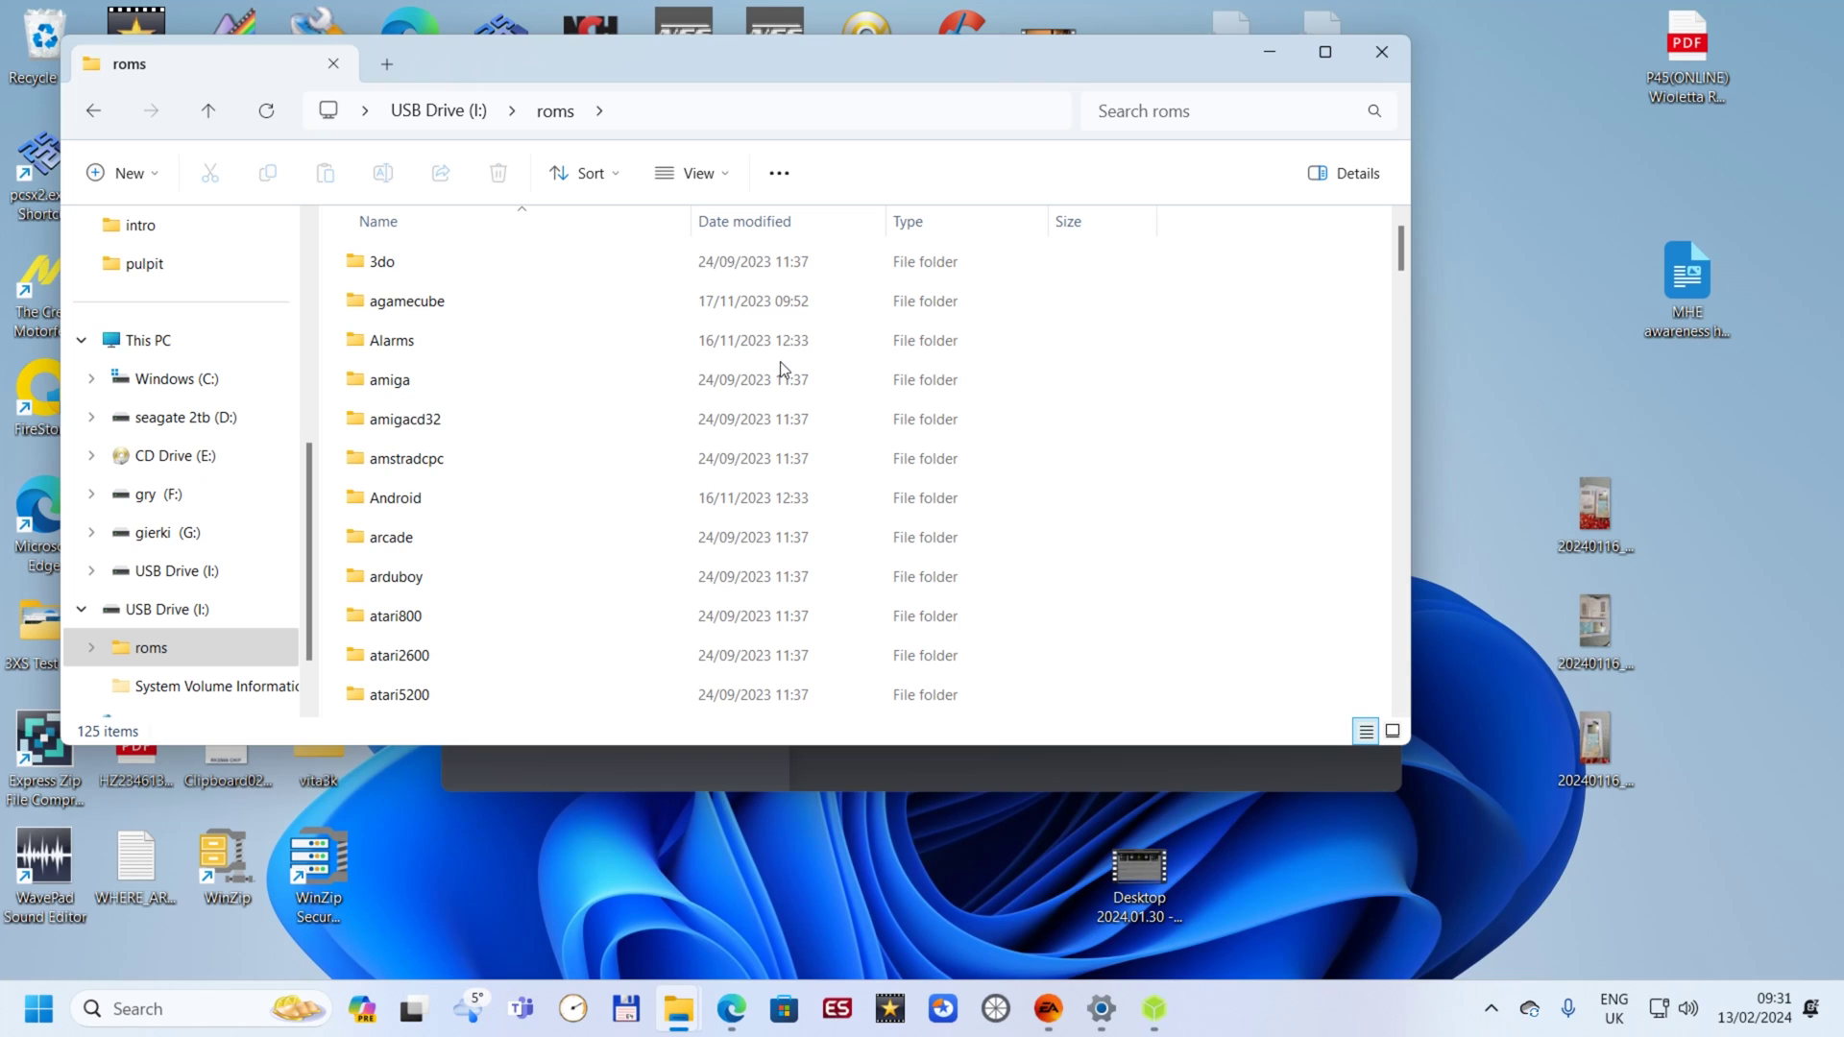
Step: Examine the console folders inside the roms folder on USB Drive (I:) and the folders in the drive's root
{"action": "scroll", "coordinate": [773, 365], "scroll_direction": "down", "scroll_amount": 13}
{"action": "scroll", "coordinate": [768, 418], "scroll_direction": "down", "scroll_amount": 20}
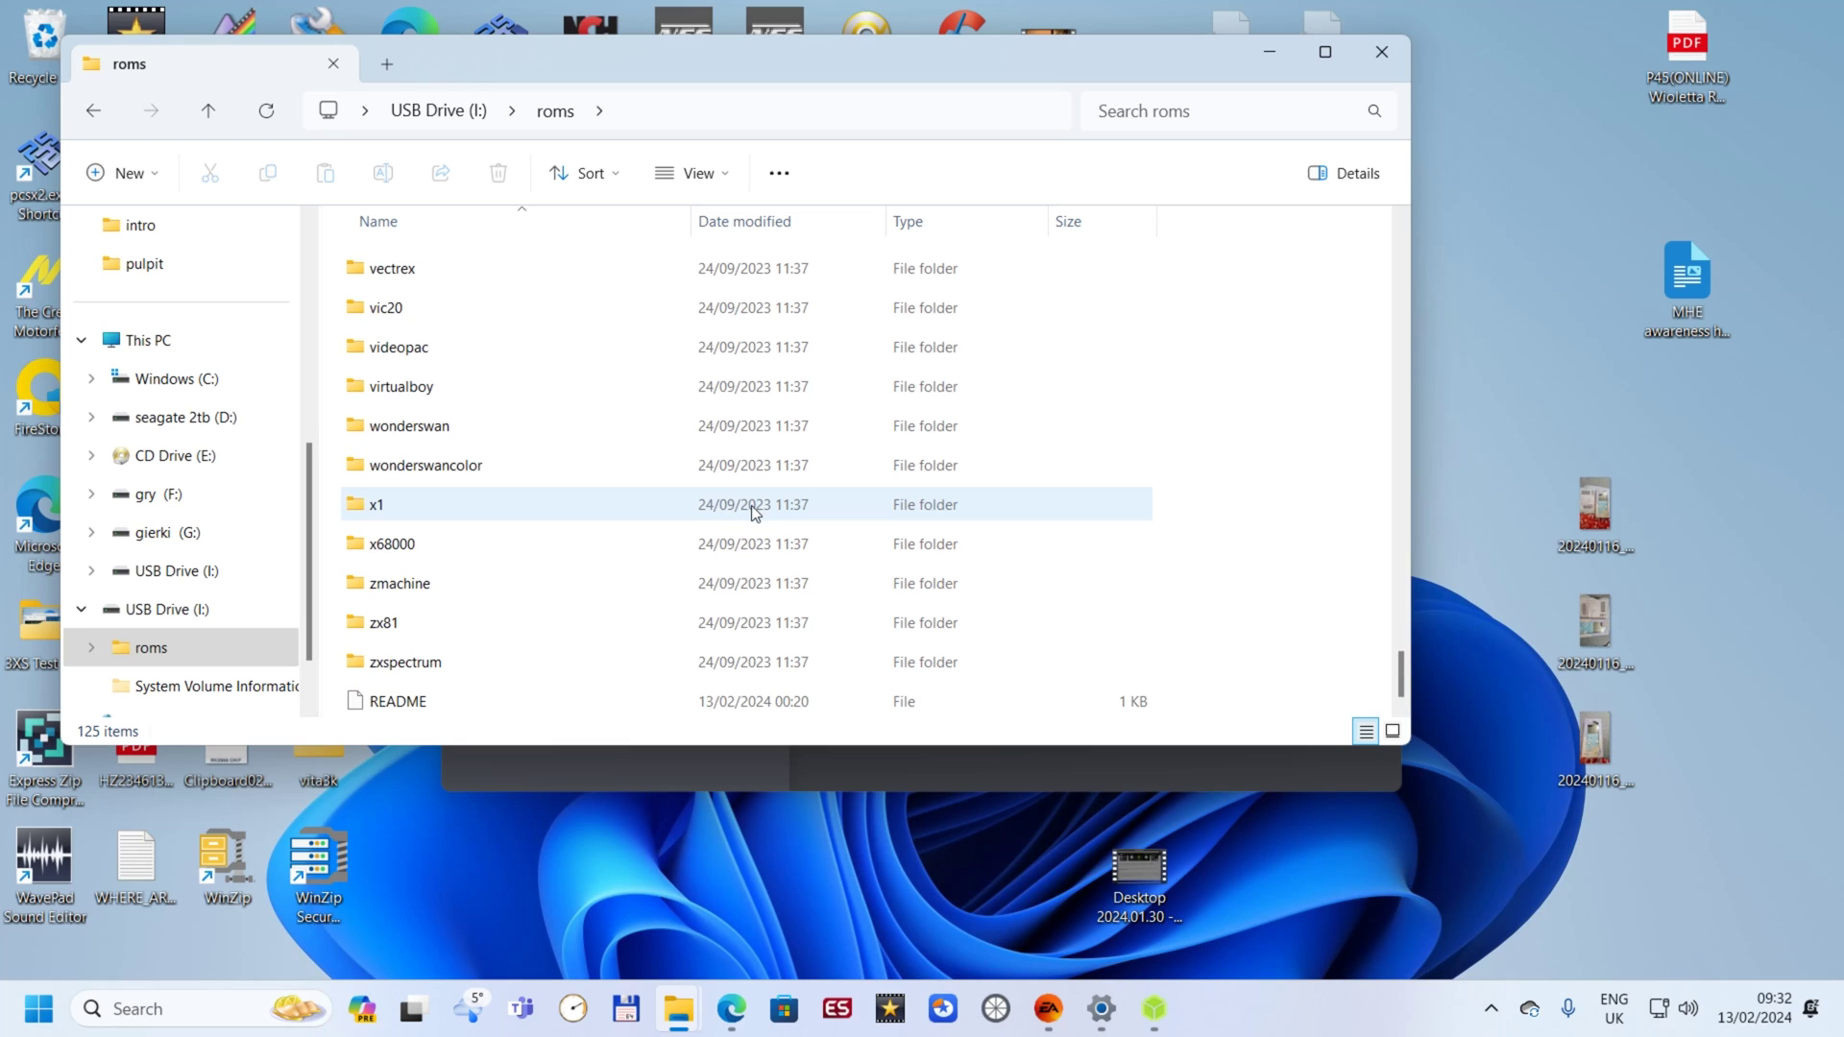
{"action": "scroll", "coordinate": [751, 505], "scroll_direction": "up", "scroll_amount": 20}
{"action": "scroll", "coordinate": [769, 494], "scroll_direction": "up", "scroll_amount": 8}
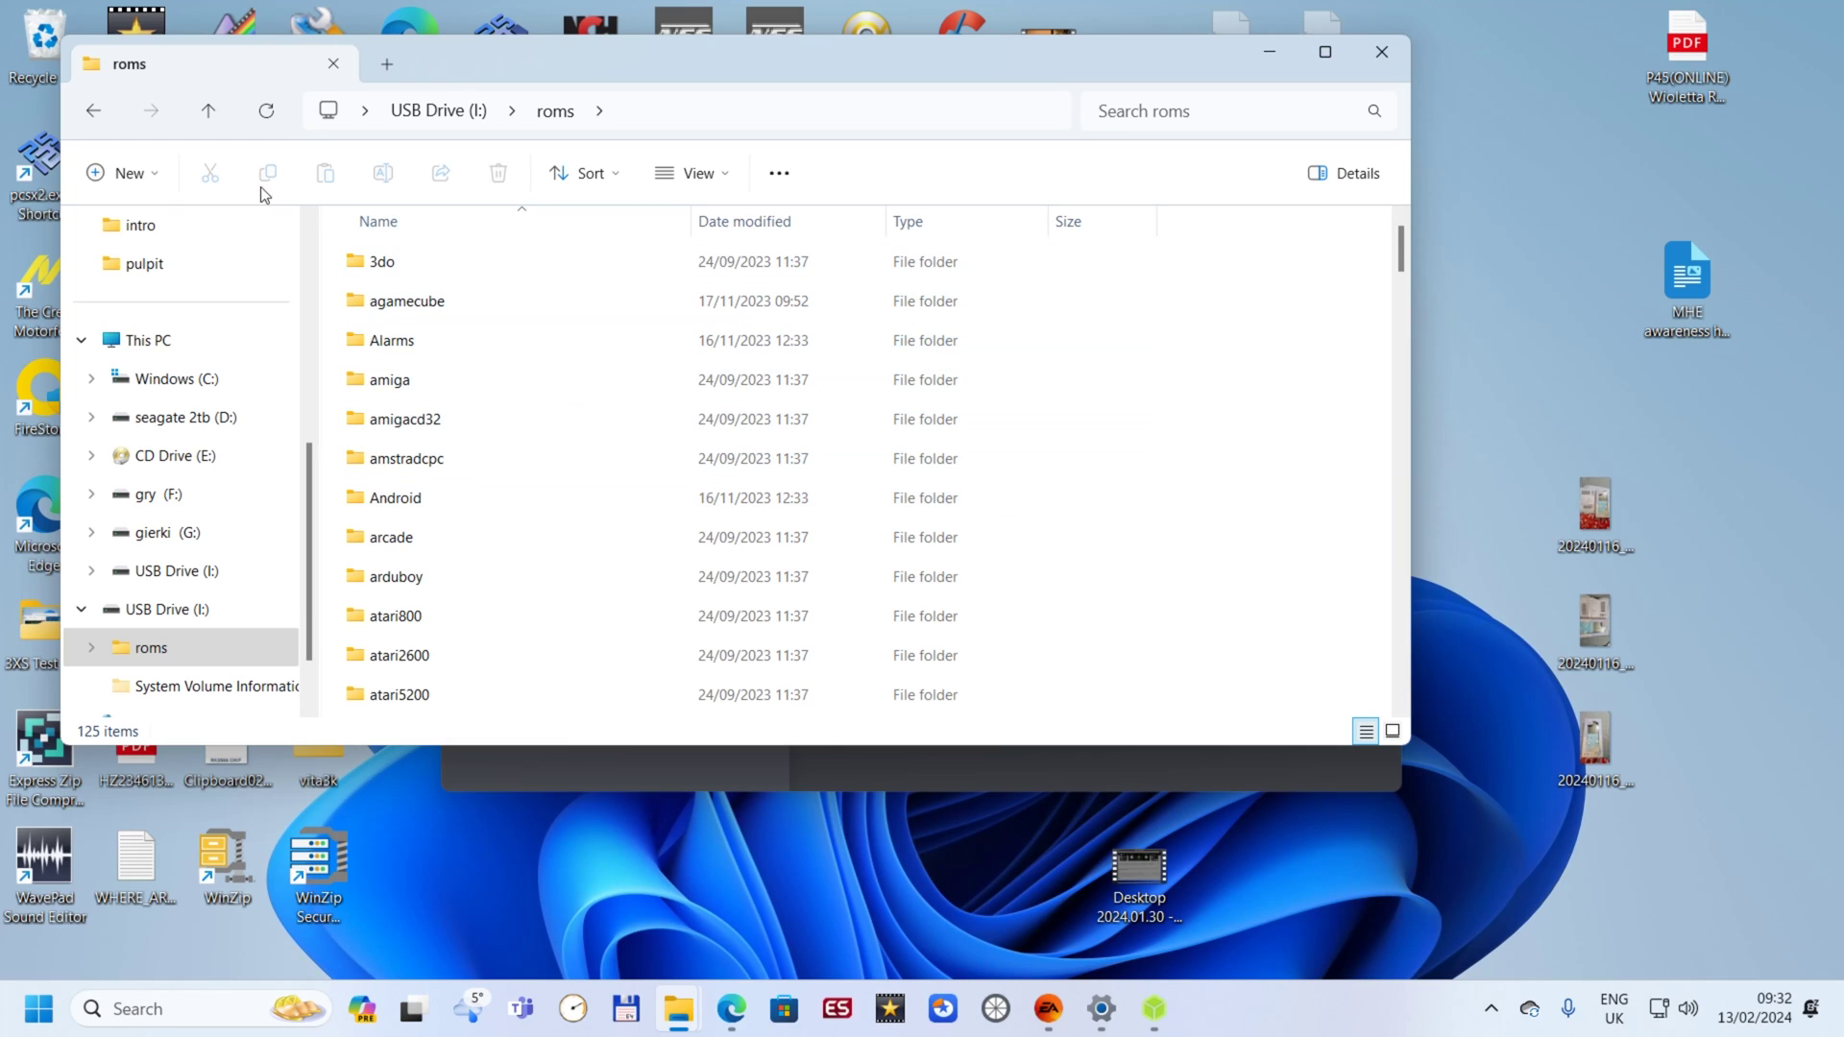
{"action": "left_click", "coordinate": [96, 116]}
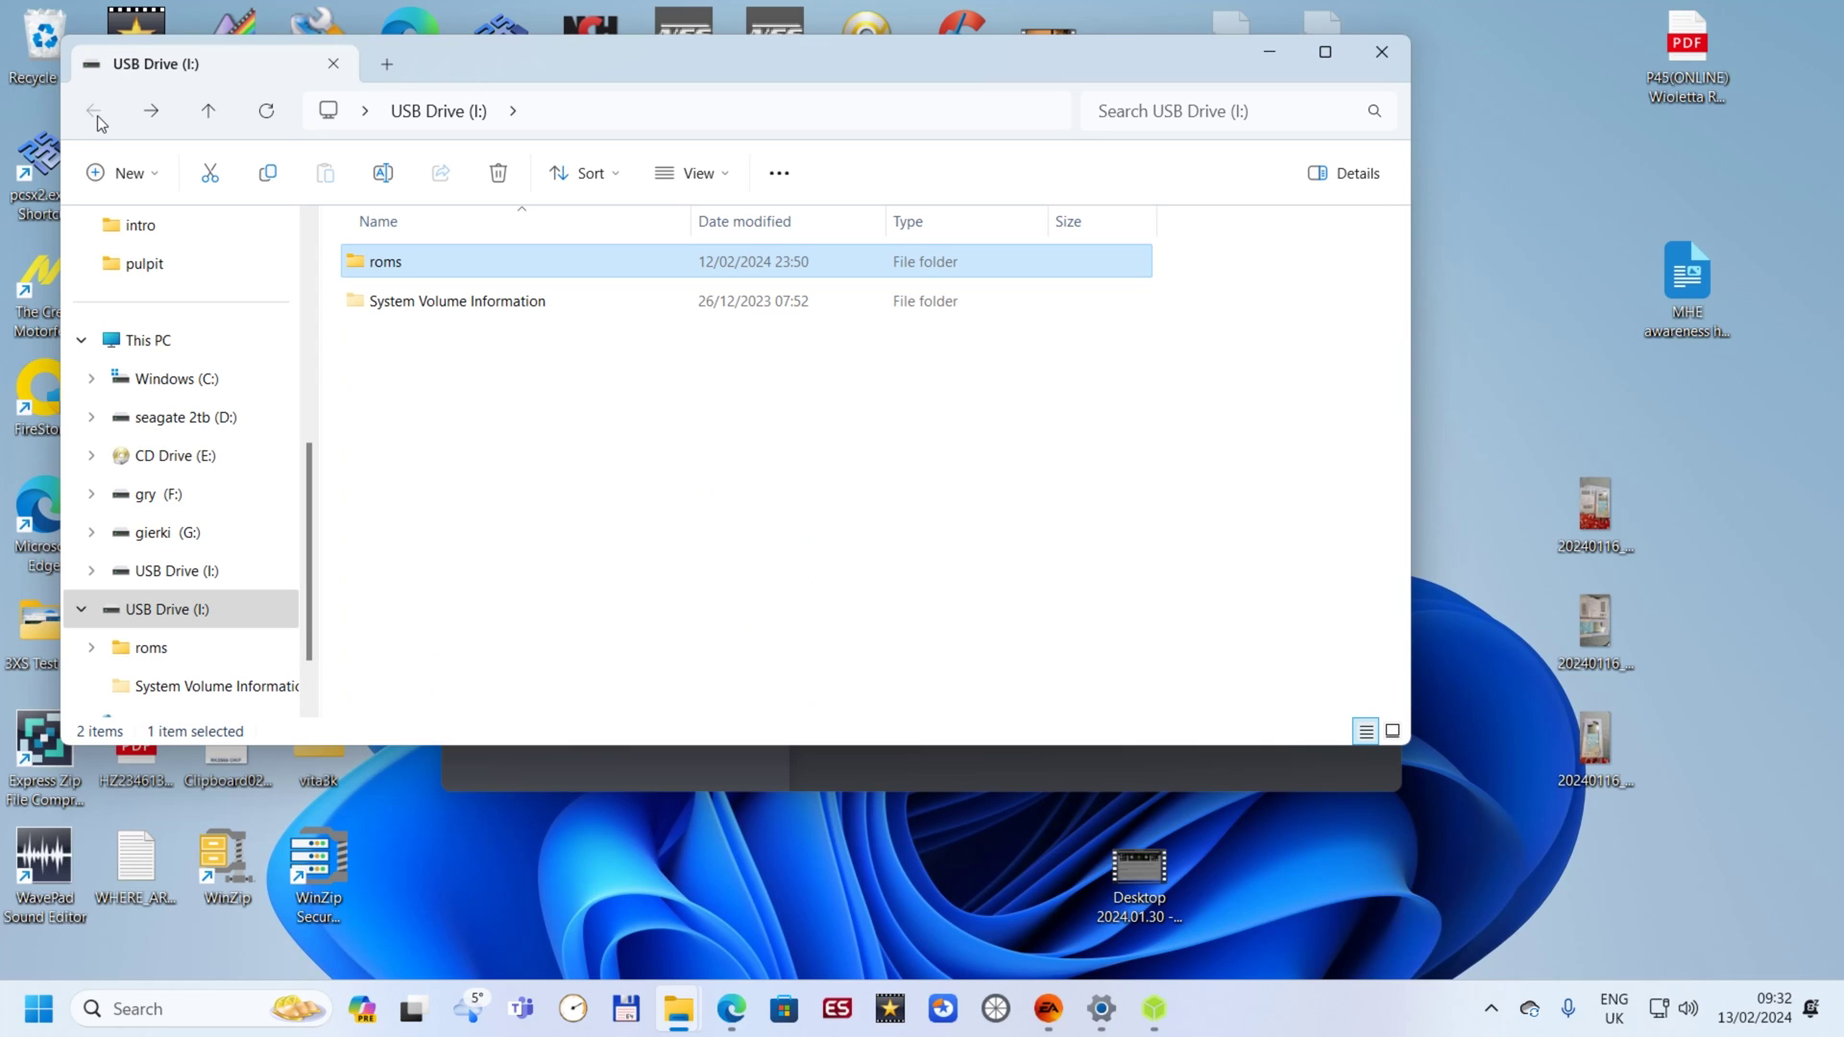
{"action": "double_click", "coordinate": [412, 263]}
{"action": "scroll", "coordinate": [1095, 308], "scroll_direction": "down", "scroll_amount": 15}
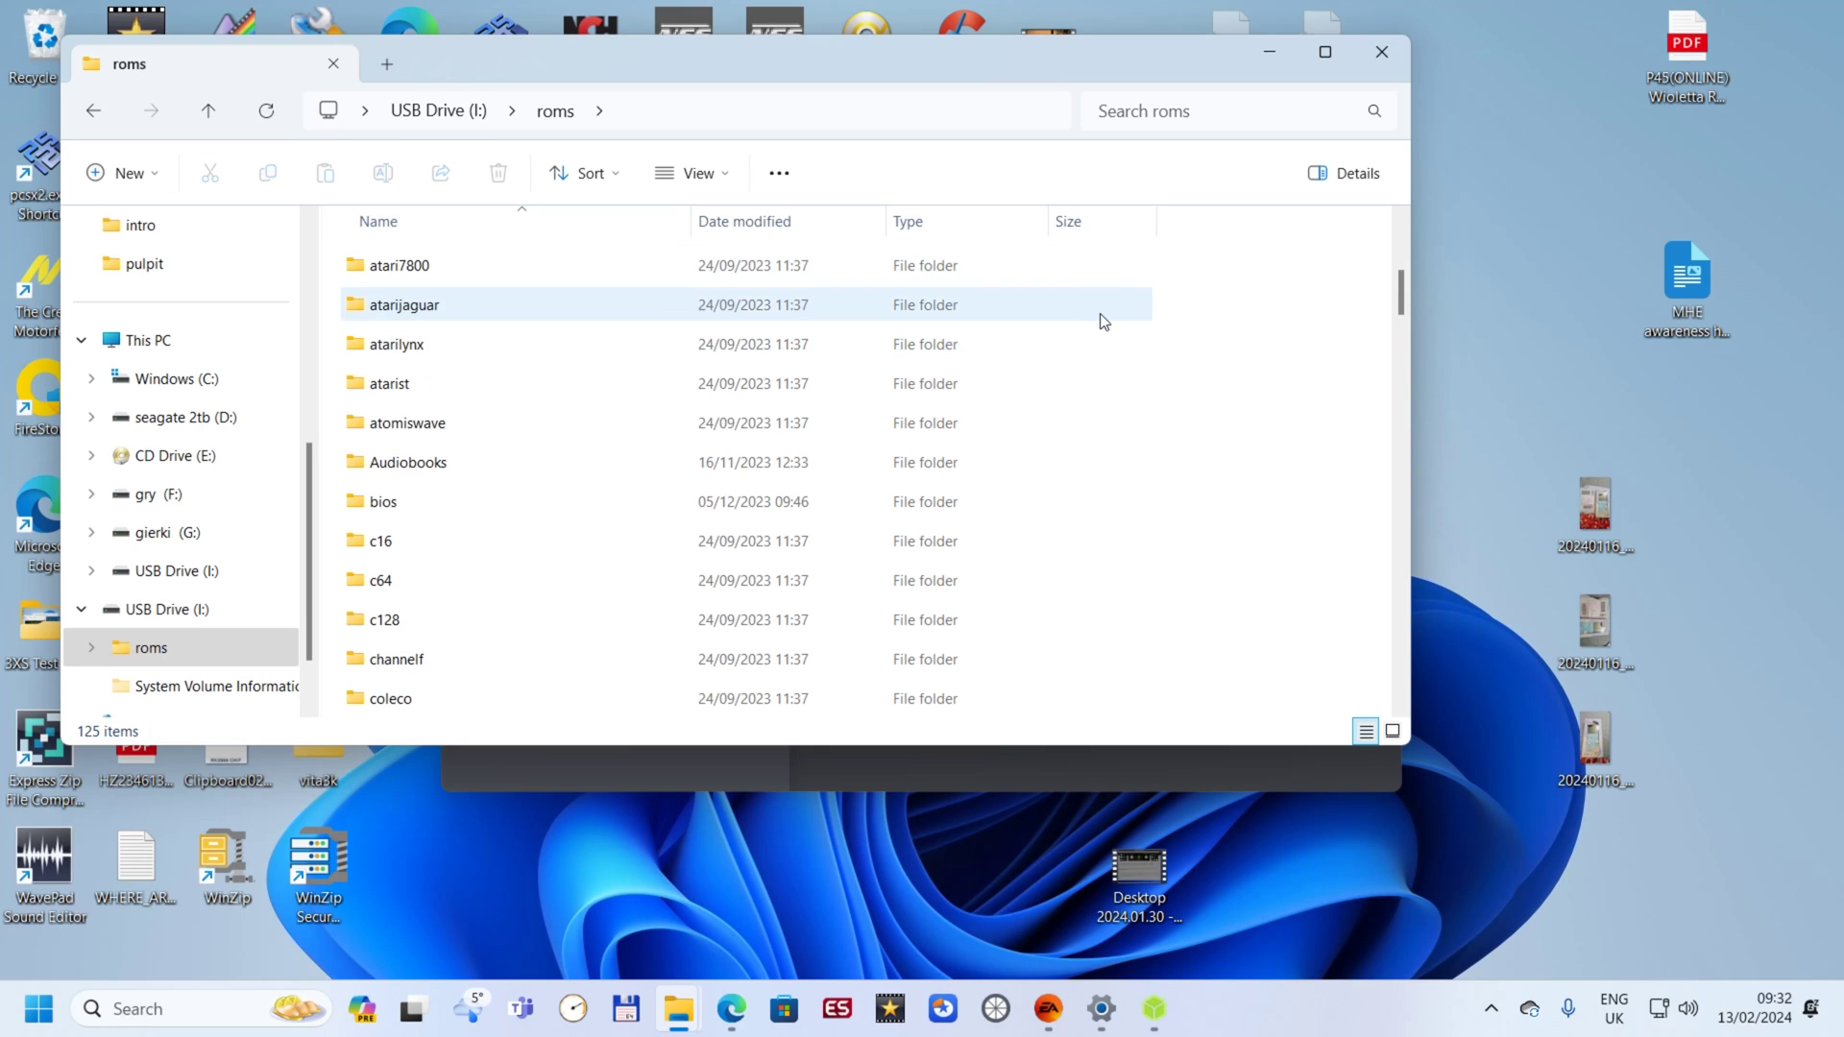
{"action": "scroll", "coordinate": [1110, 355], "scroll_direction": "down", "scroll_amount": 20}
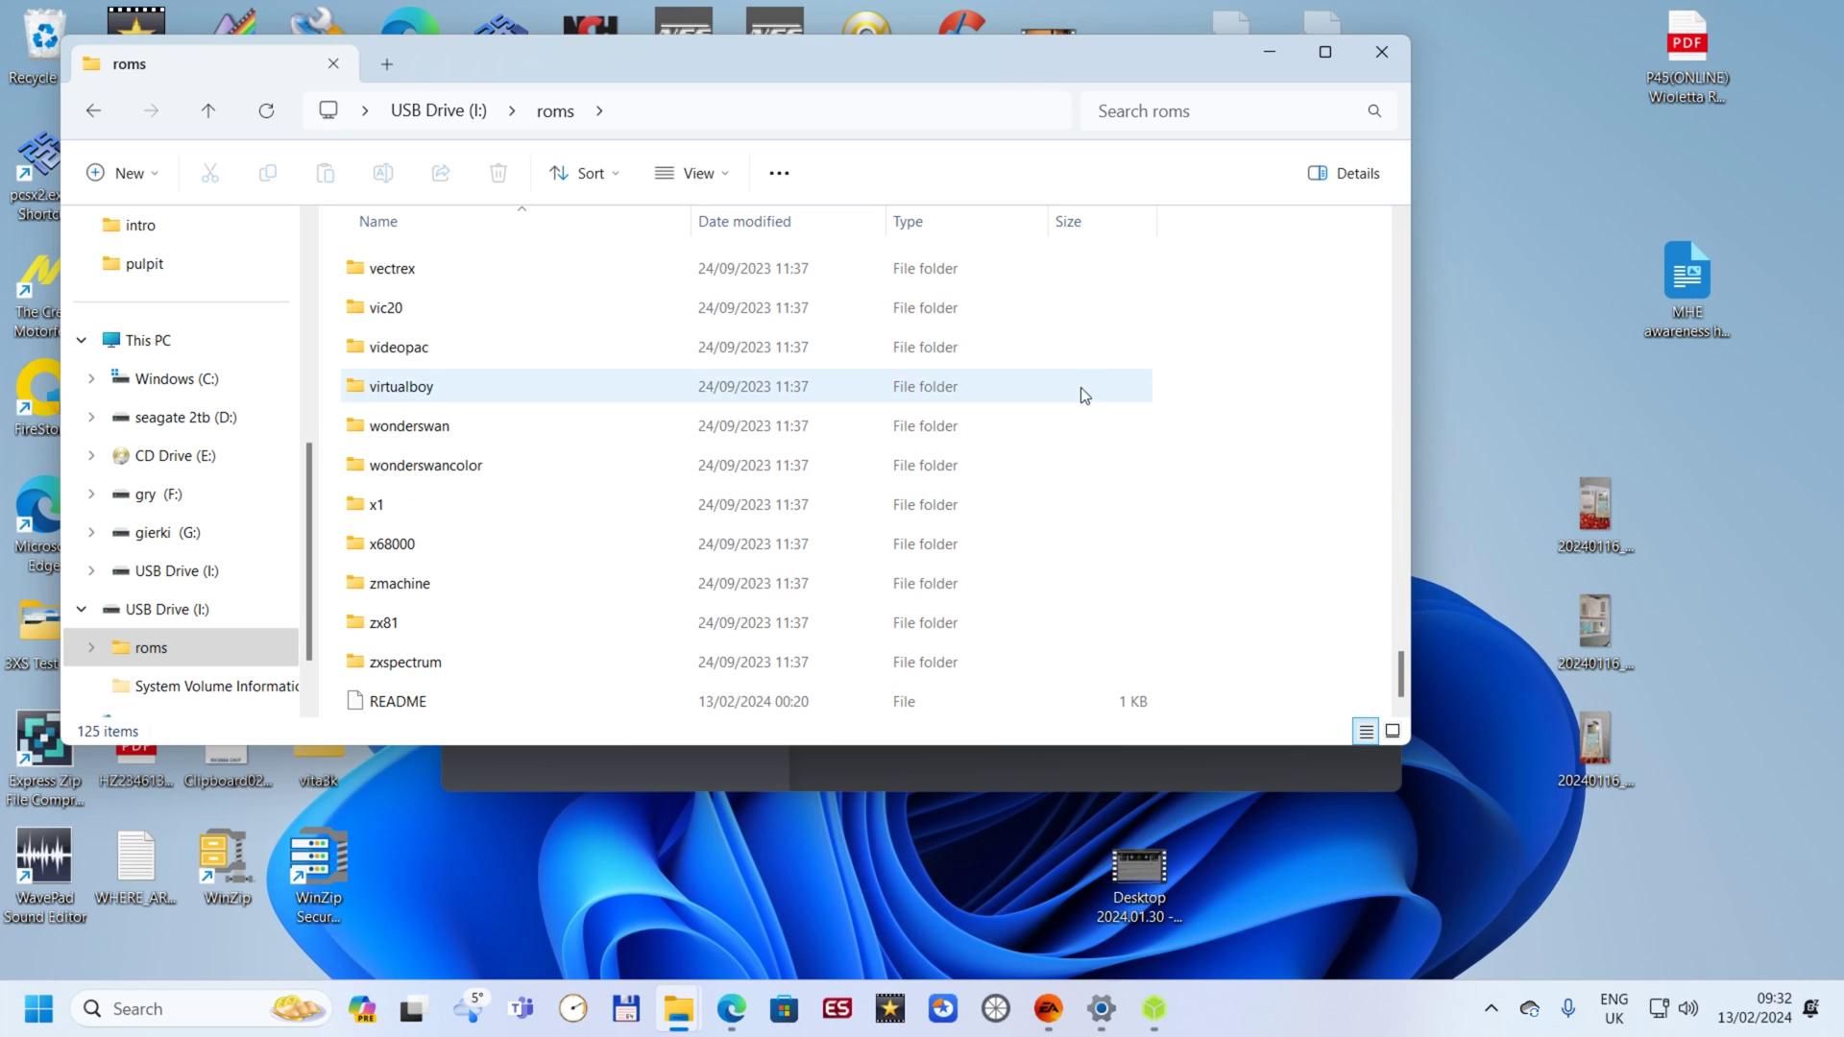
{"action": "scroll", "coordinate": [1057, 384], "scroll_direction": "up", "scroll_amount": 10}
{"action": "scroll", "coordinate": [901, 391], "scroll_direction": "up", "scroll_amount": 20}
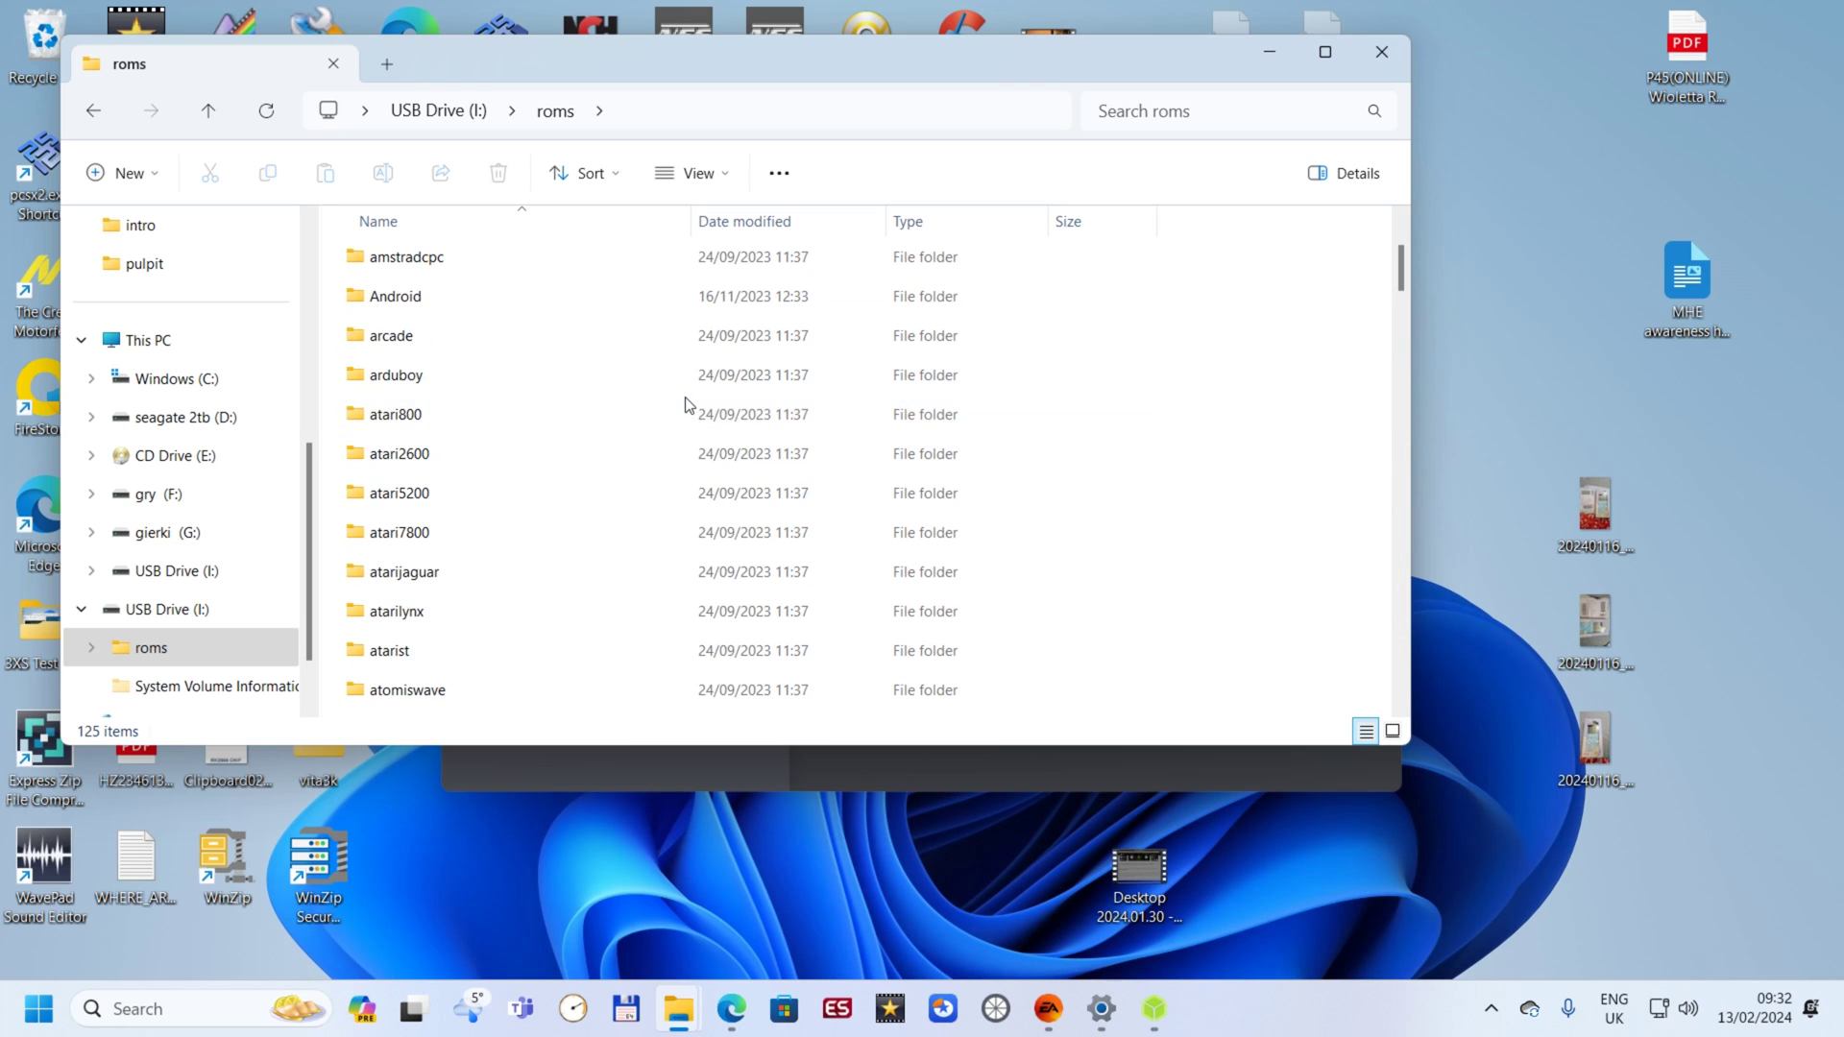
{"action": "left_click", "coordinate": [93, 110]}
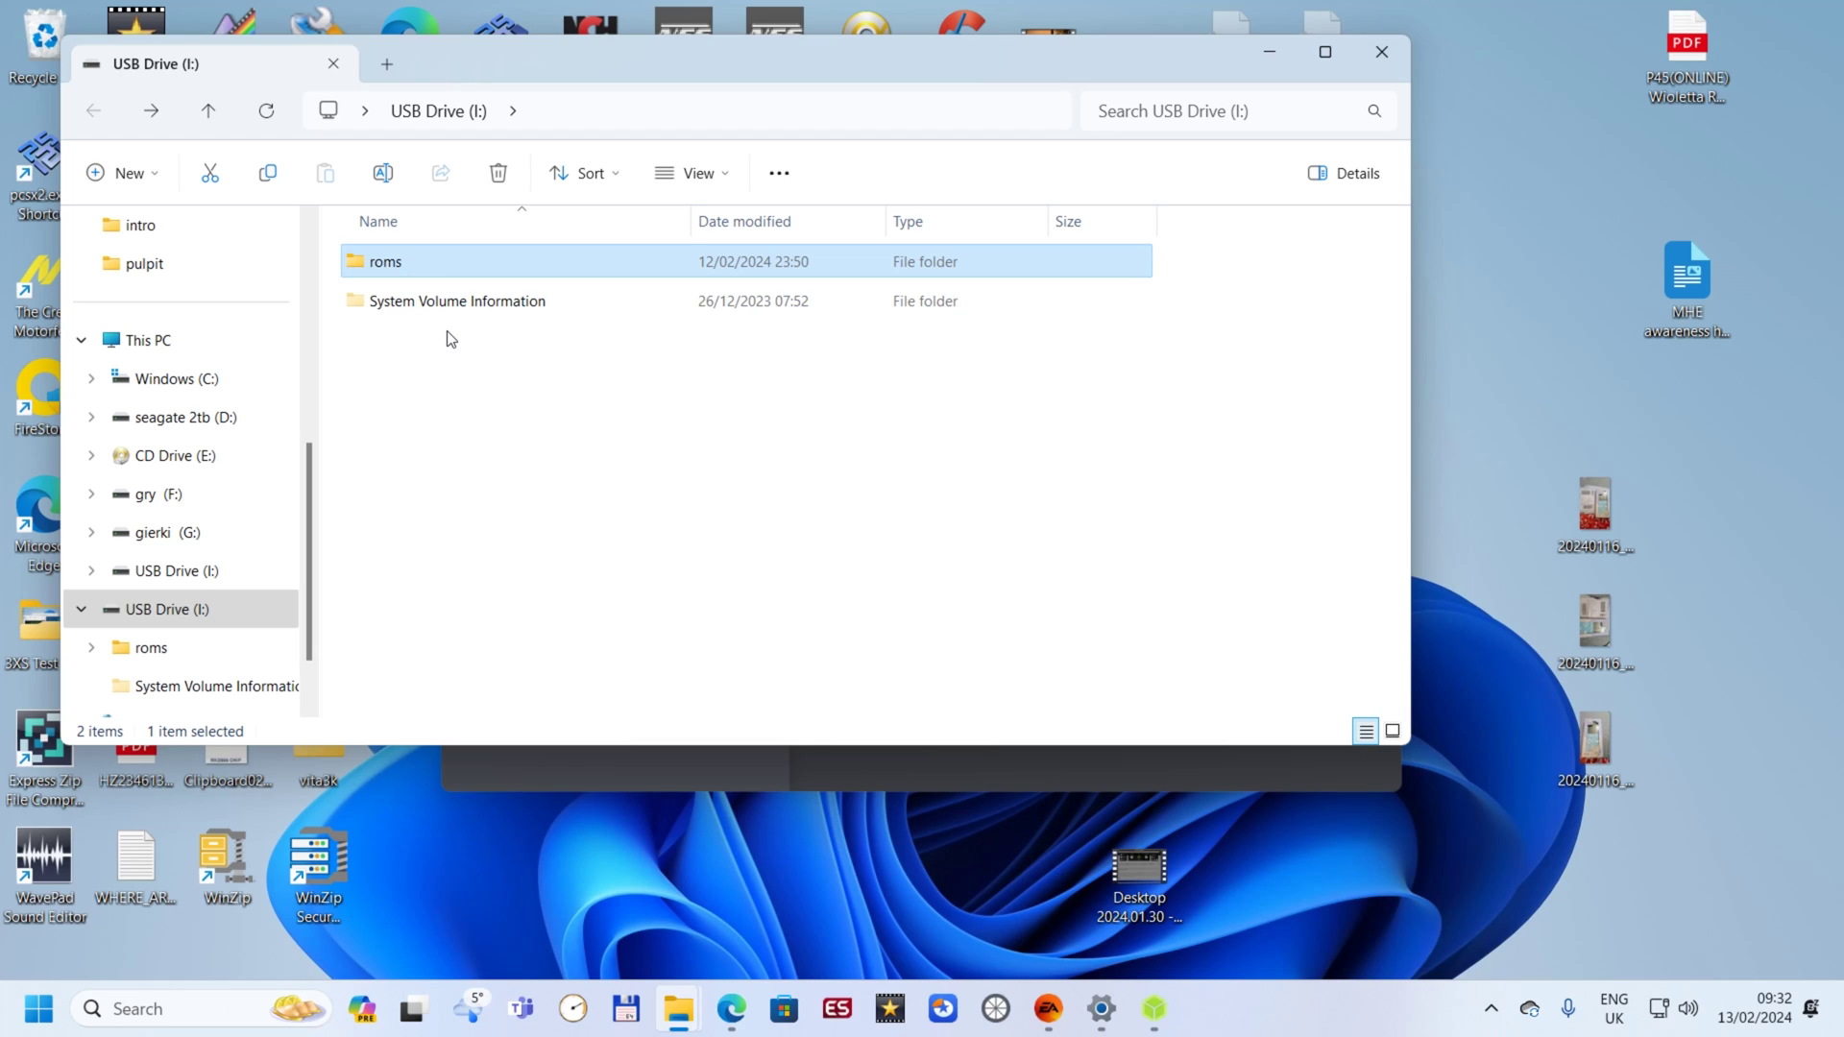
{"action": "double_click", "coordinate": [395, 267]}
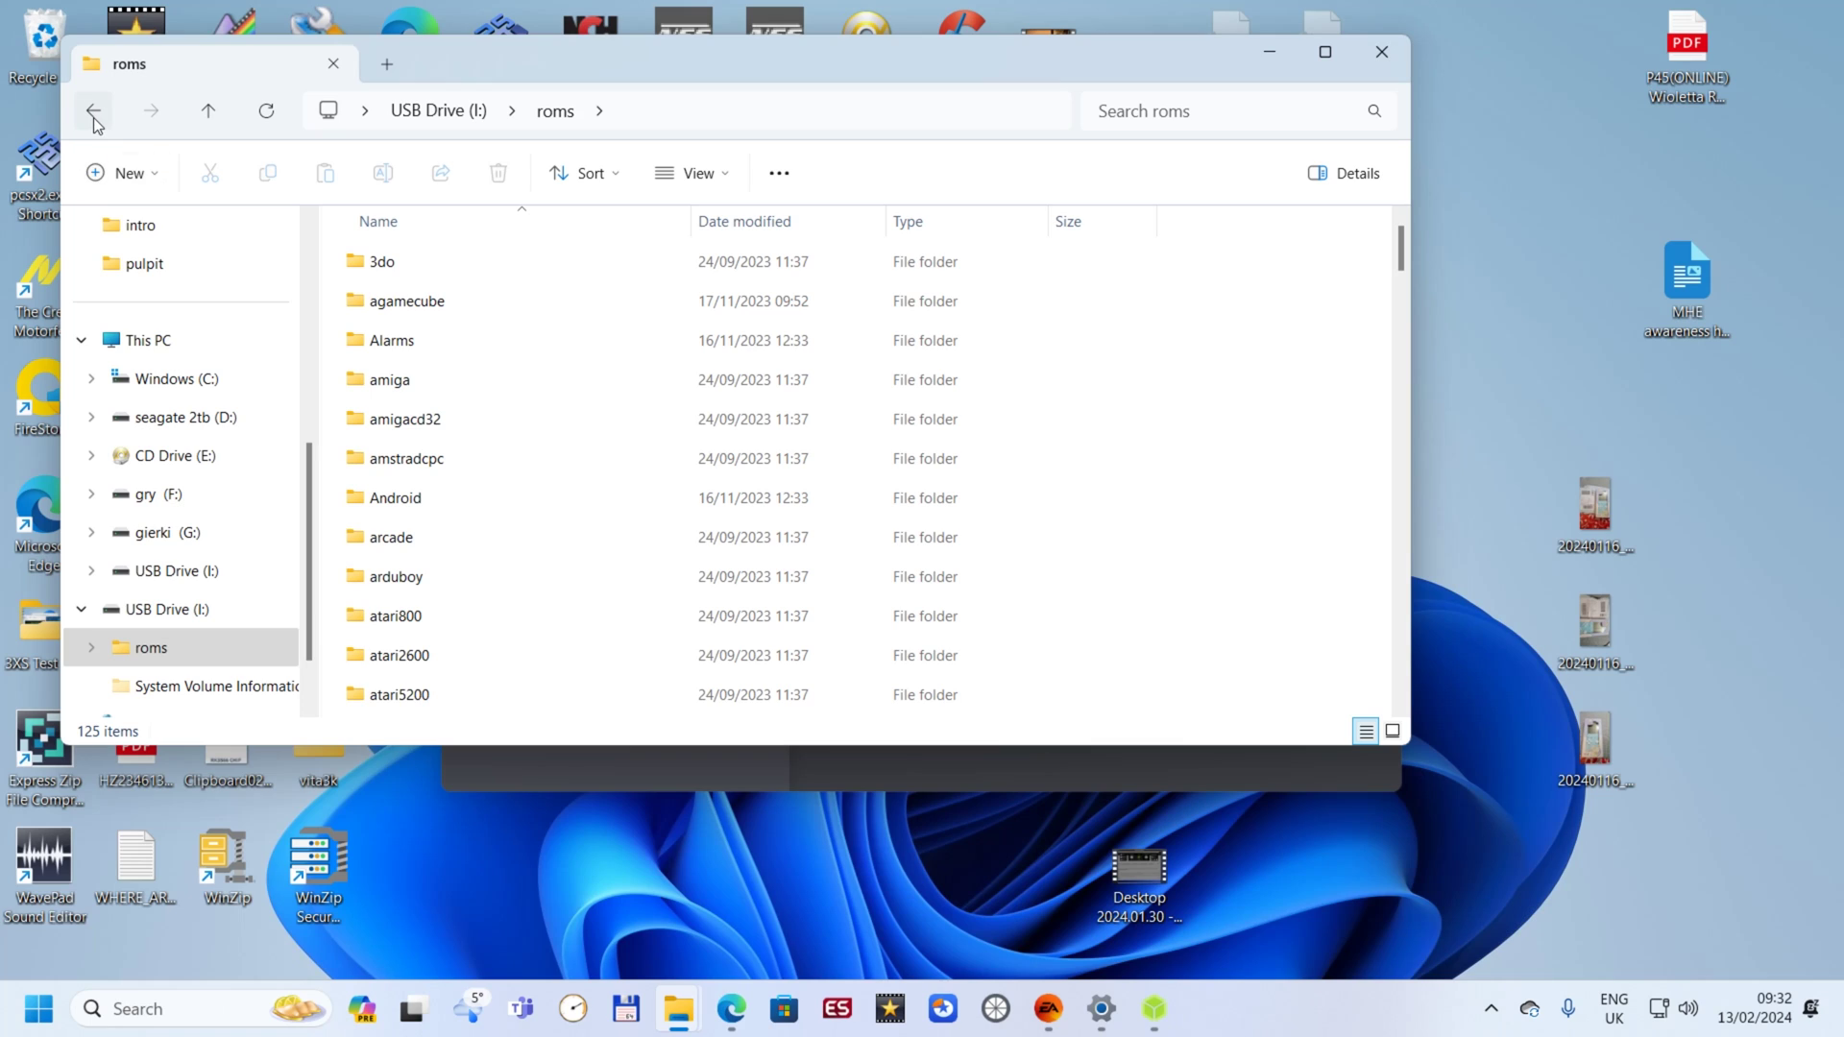
{"action": "scroll", "coordinate": [718, 430], "scroll_direction": "down", "scroll_amount": 3}
{"action": "scroll", "coordinate": [689, 434], "scroll_direction": "up", "scroll_amount": 3}
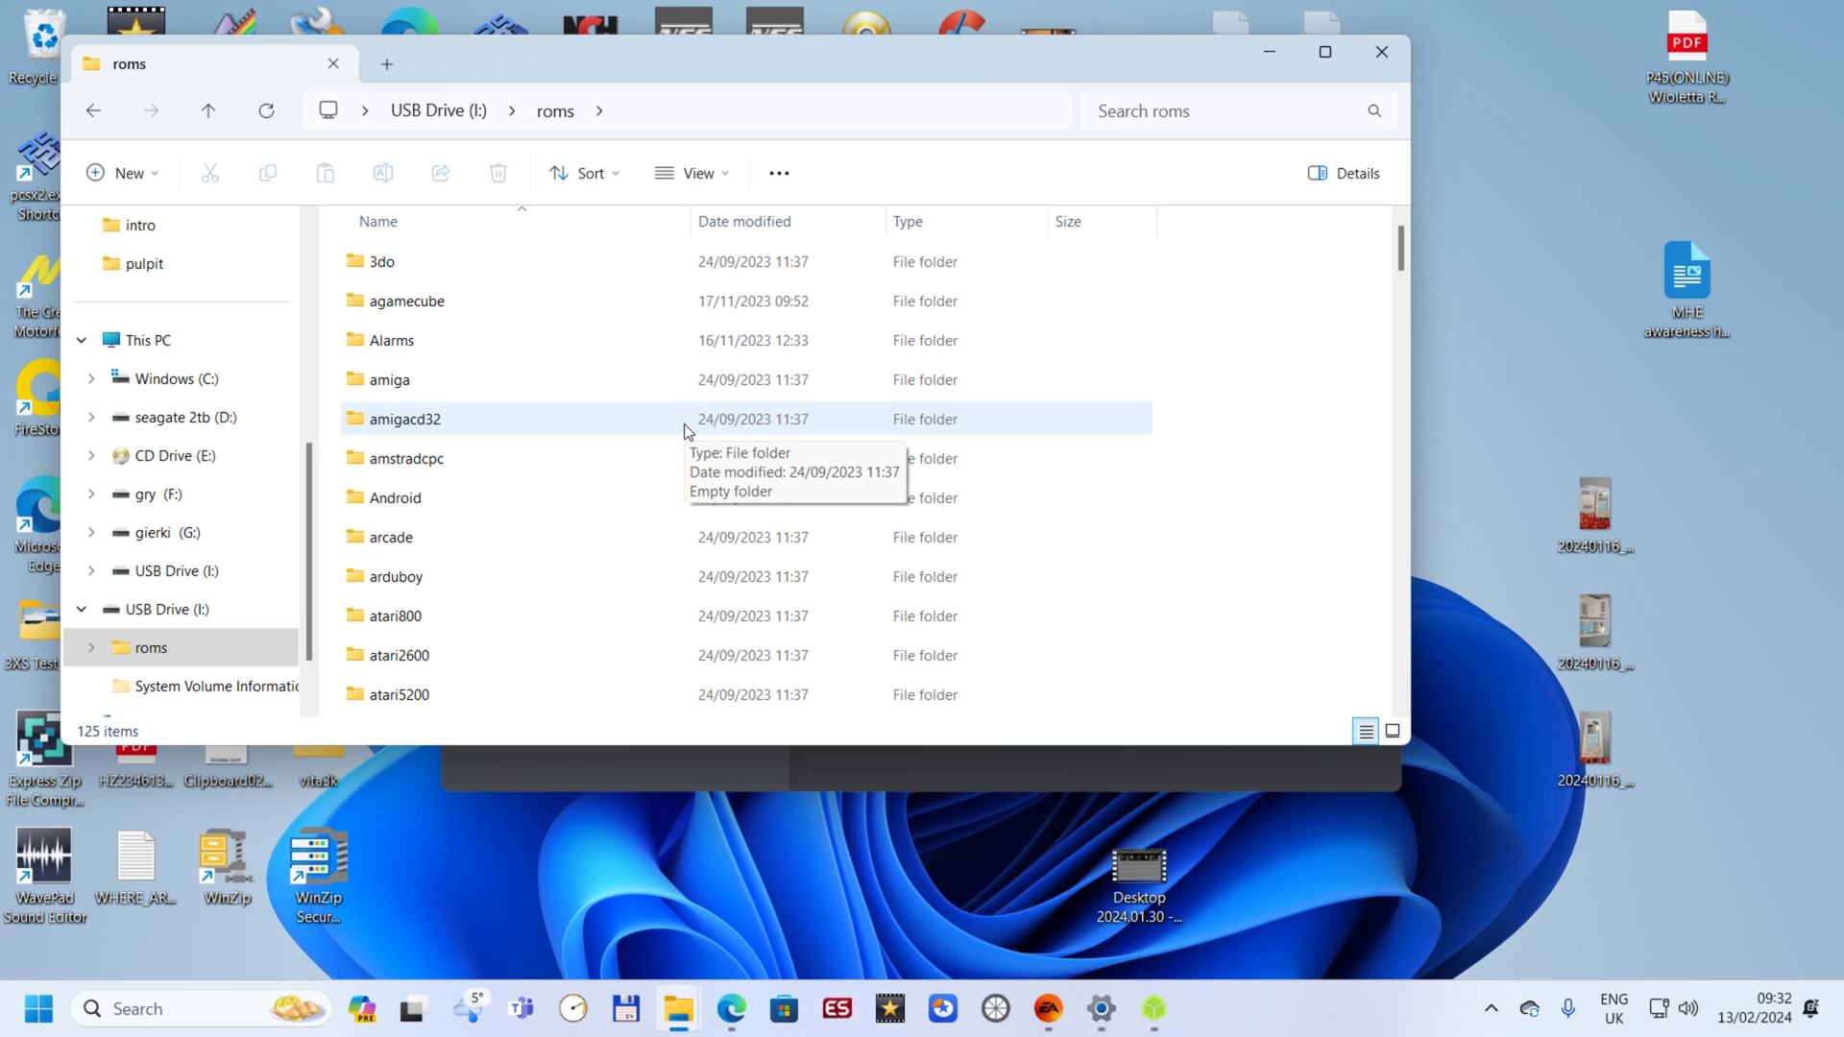
{"action": "left_click", "coordinate": [95, 116]}
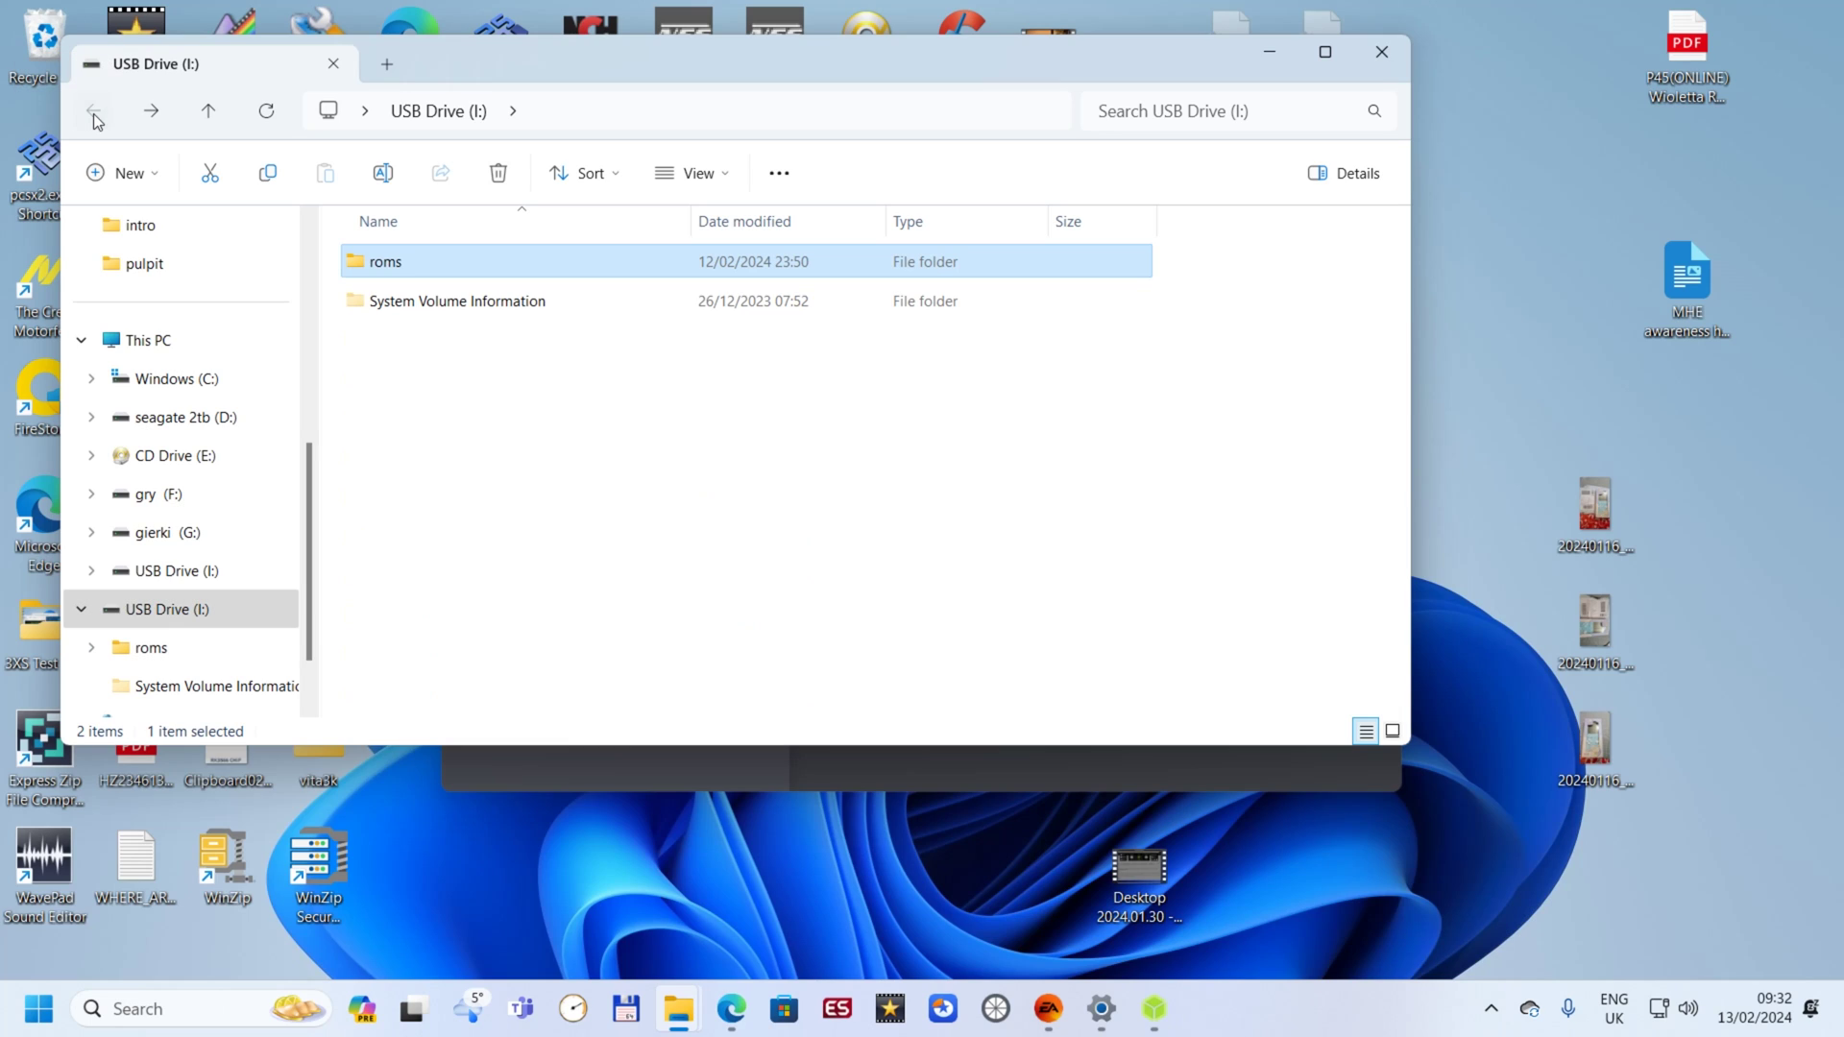
{"action": "left_click", "coordinate": [150, 112]}
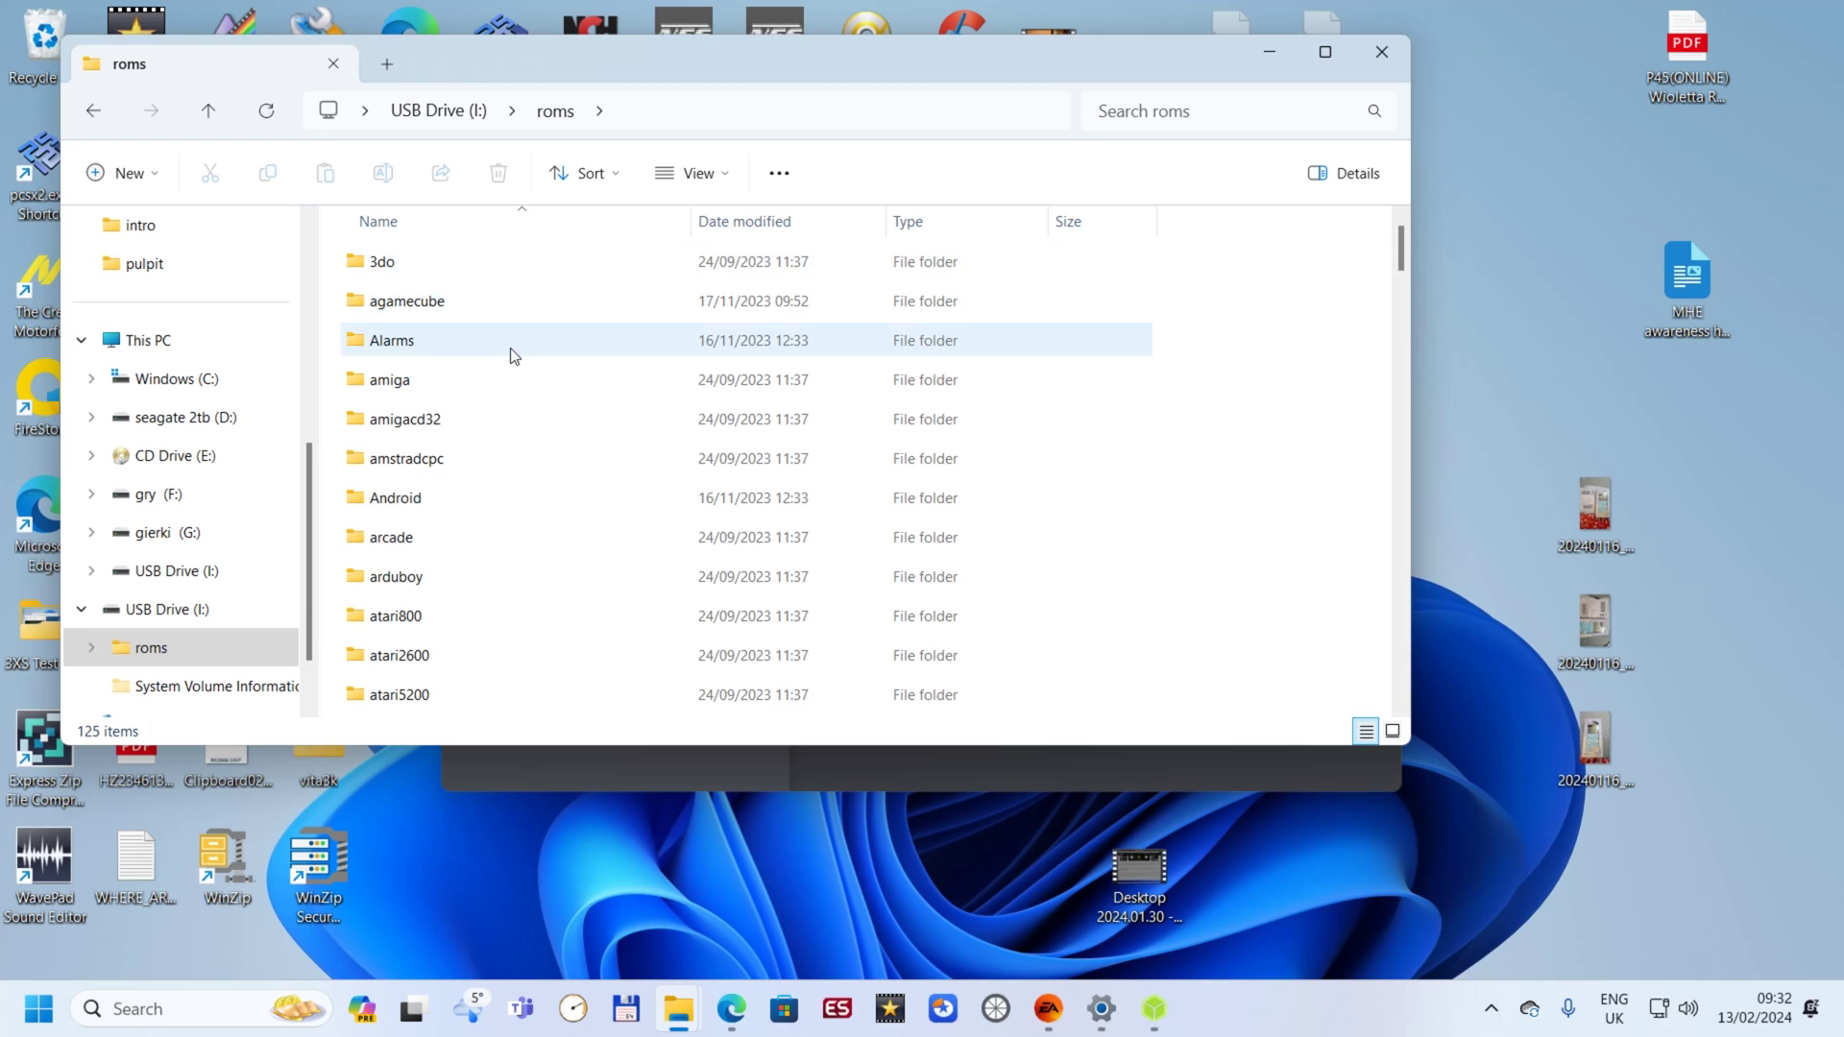